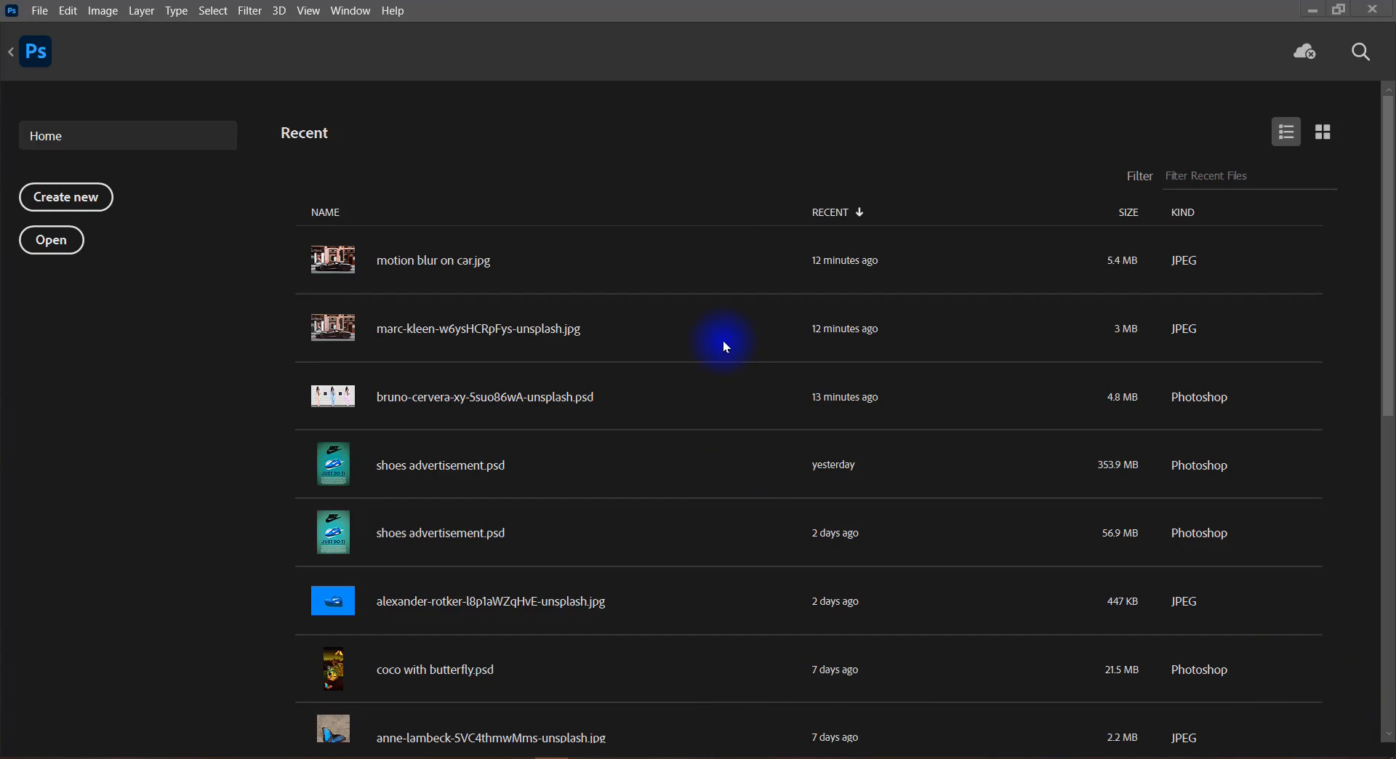
Convert the car photo's layer, Layer 0, to a Smart Object.
click(40, 52)
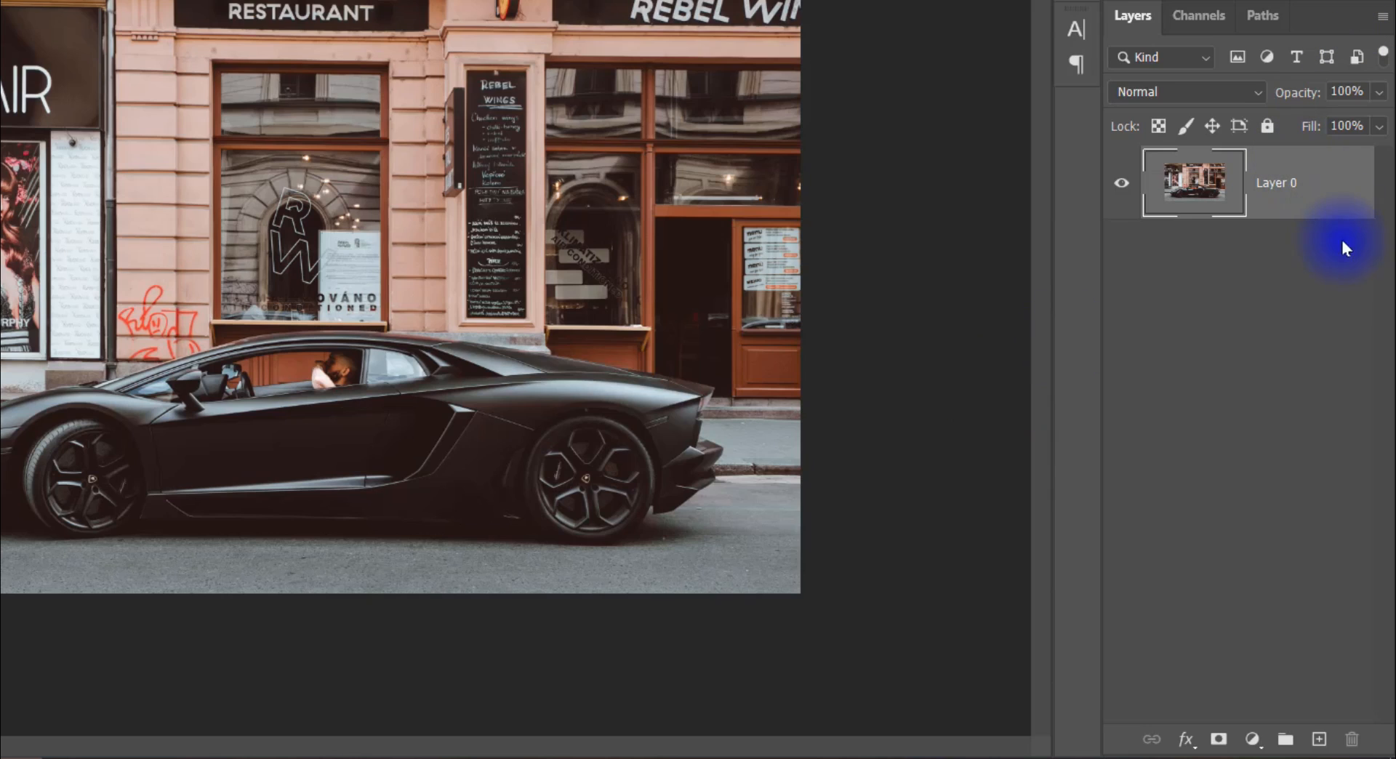
right_click(1274, 194)
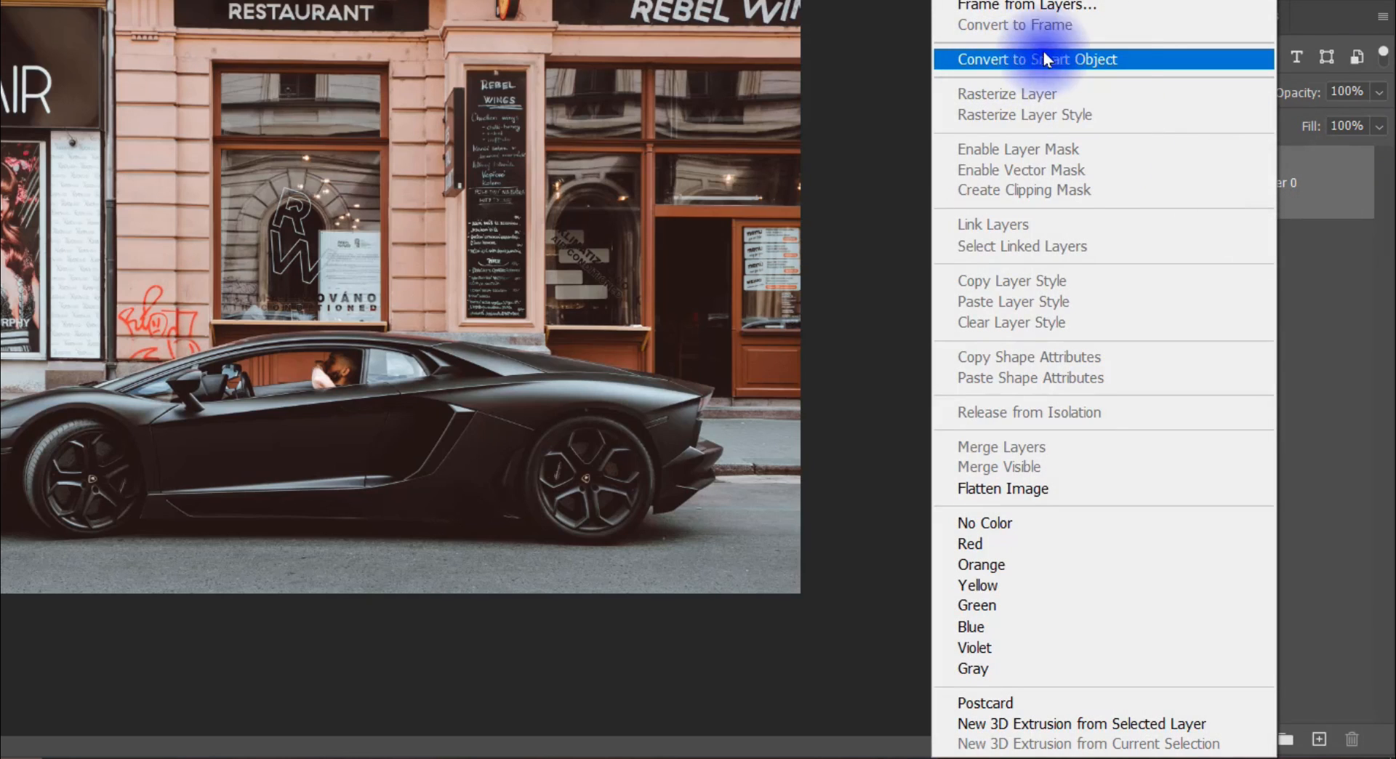
click(1111, 59)
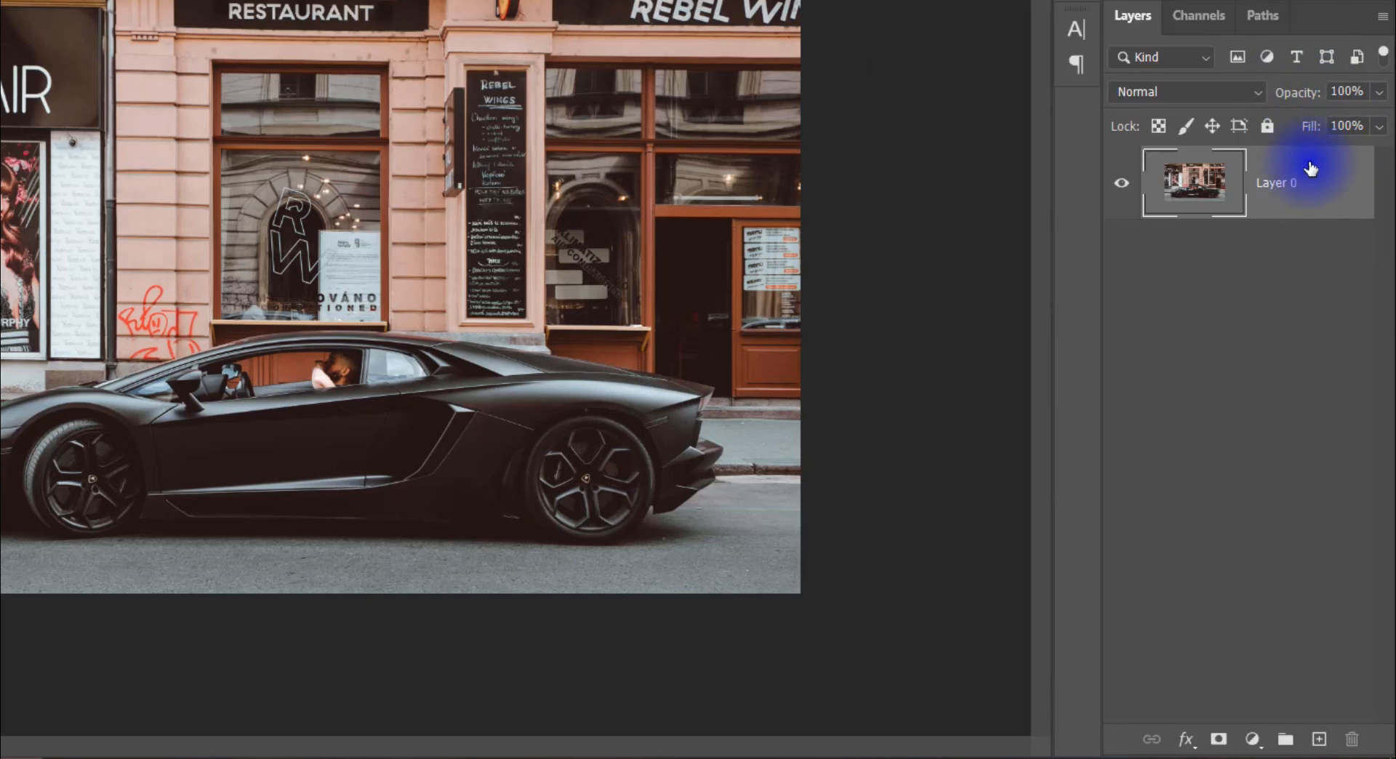
right_click(1309, 171)
click(1105, 60)
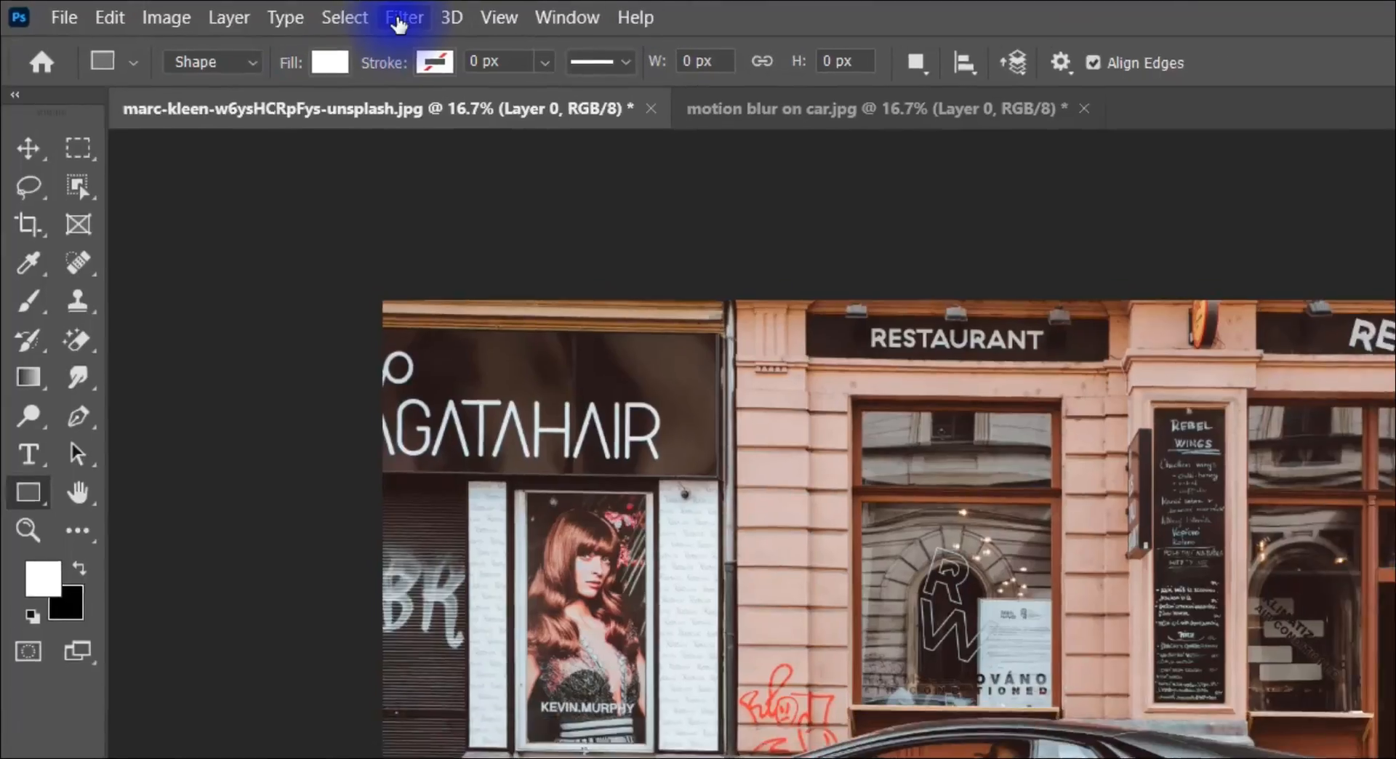
Start the Field Blur filter from the Blur Gallery on the layer and compare the photo with the preview off and on.
click(250, 10)
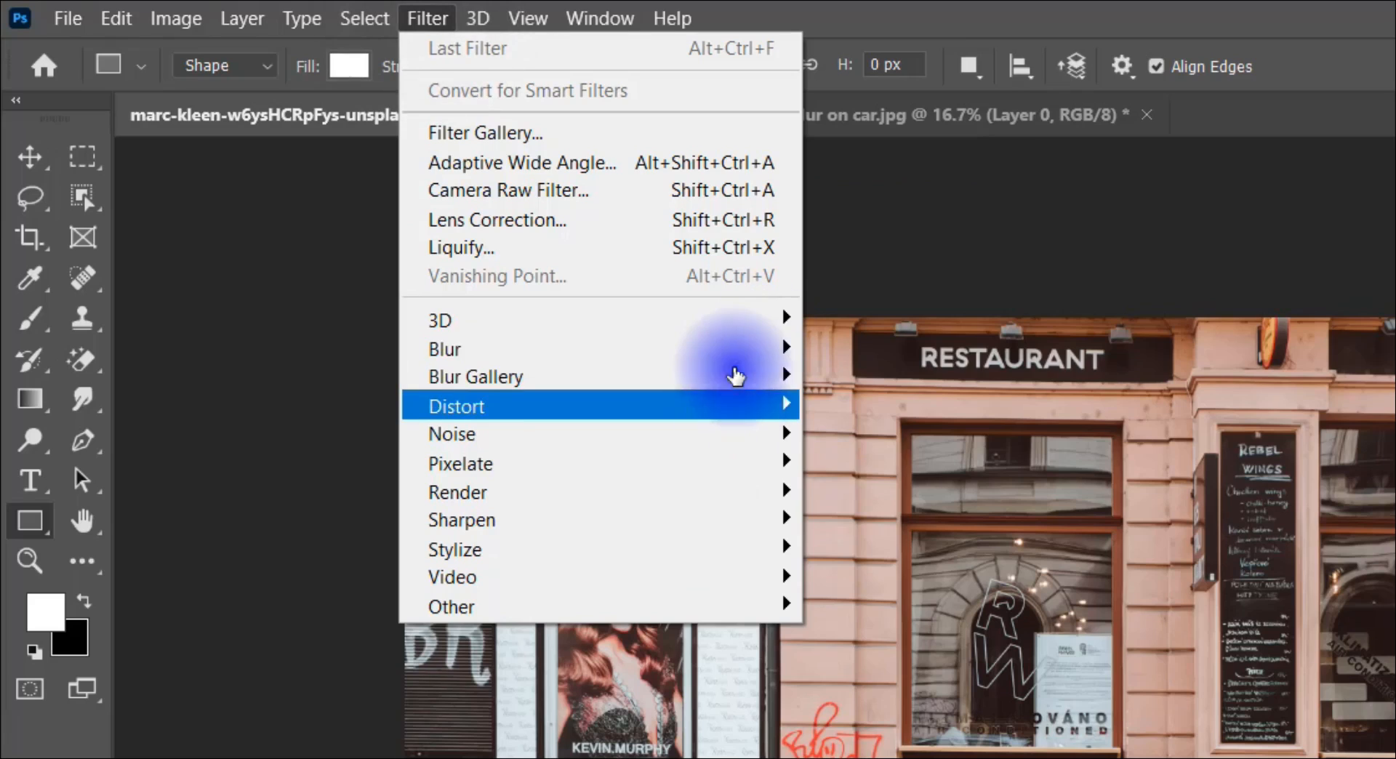
mouse_move(532, 271)
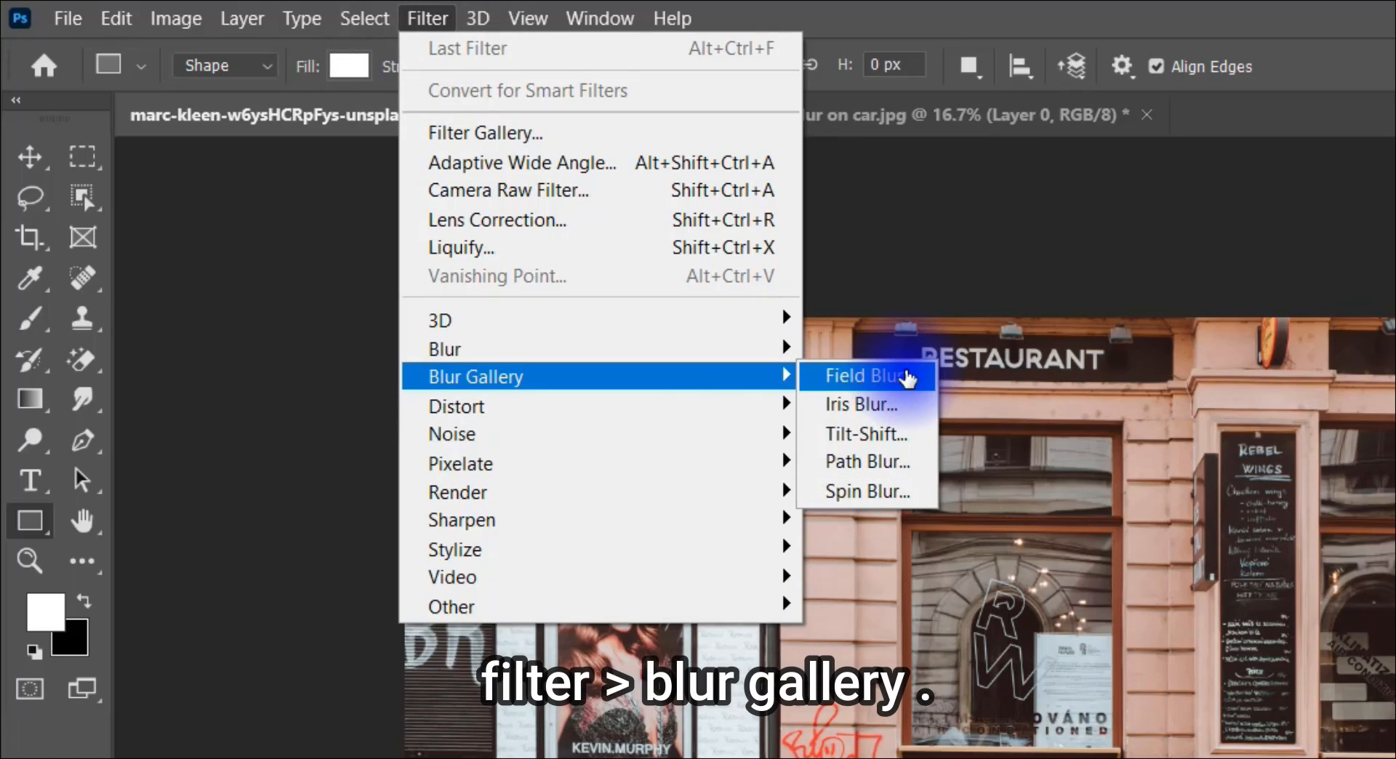
click(906, 378)
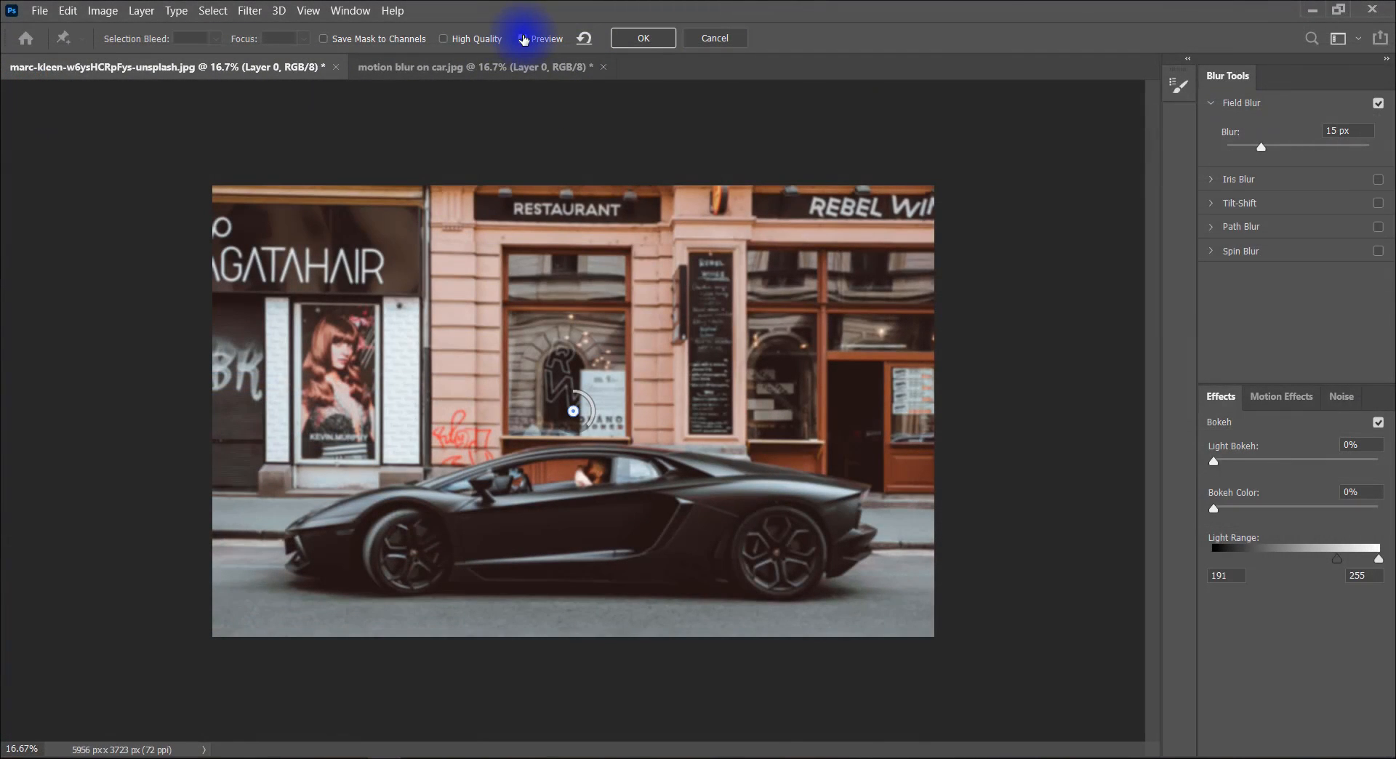
click(522, 38)
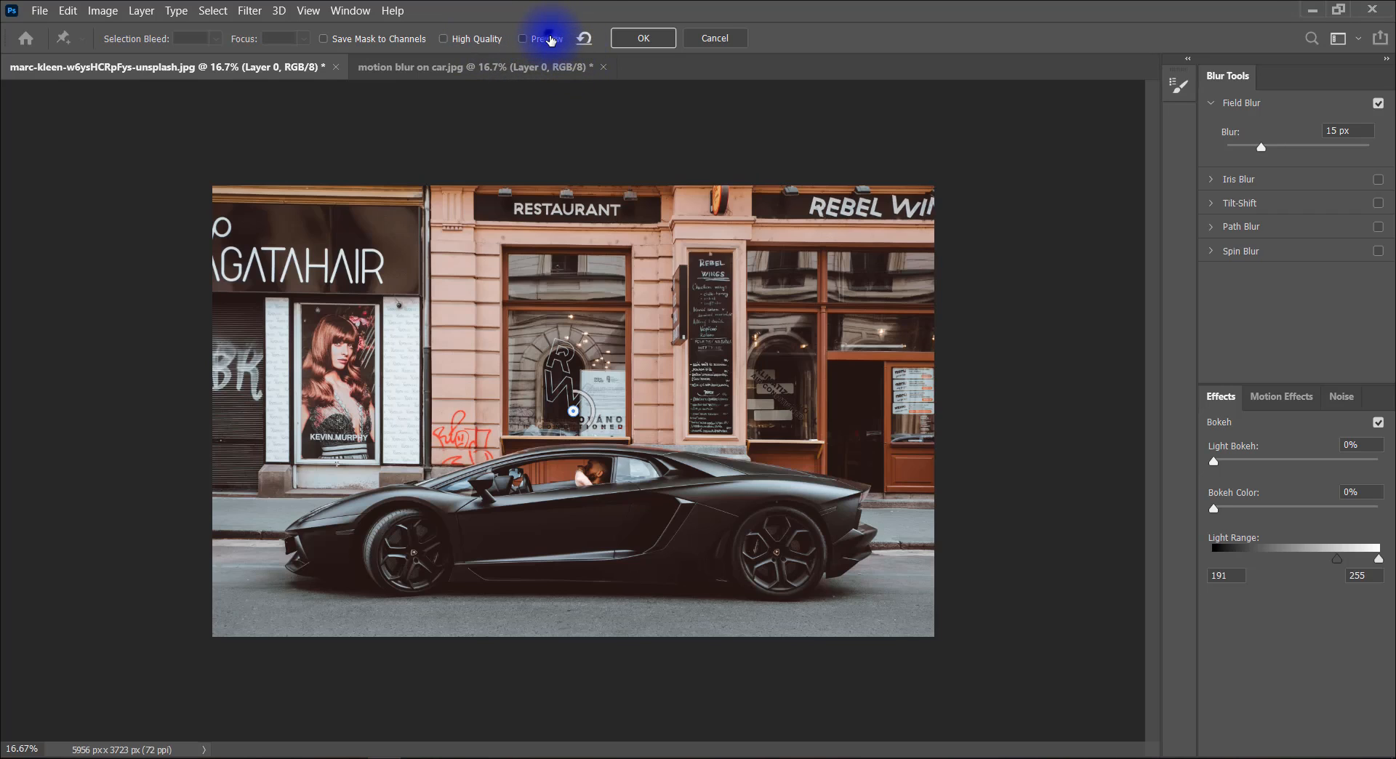
click(550, 40)
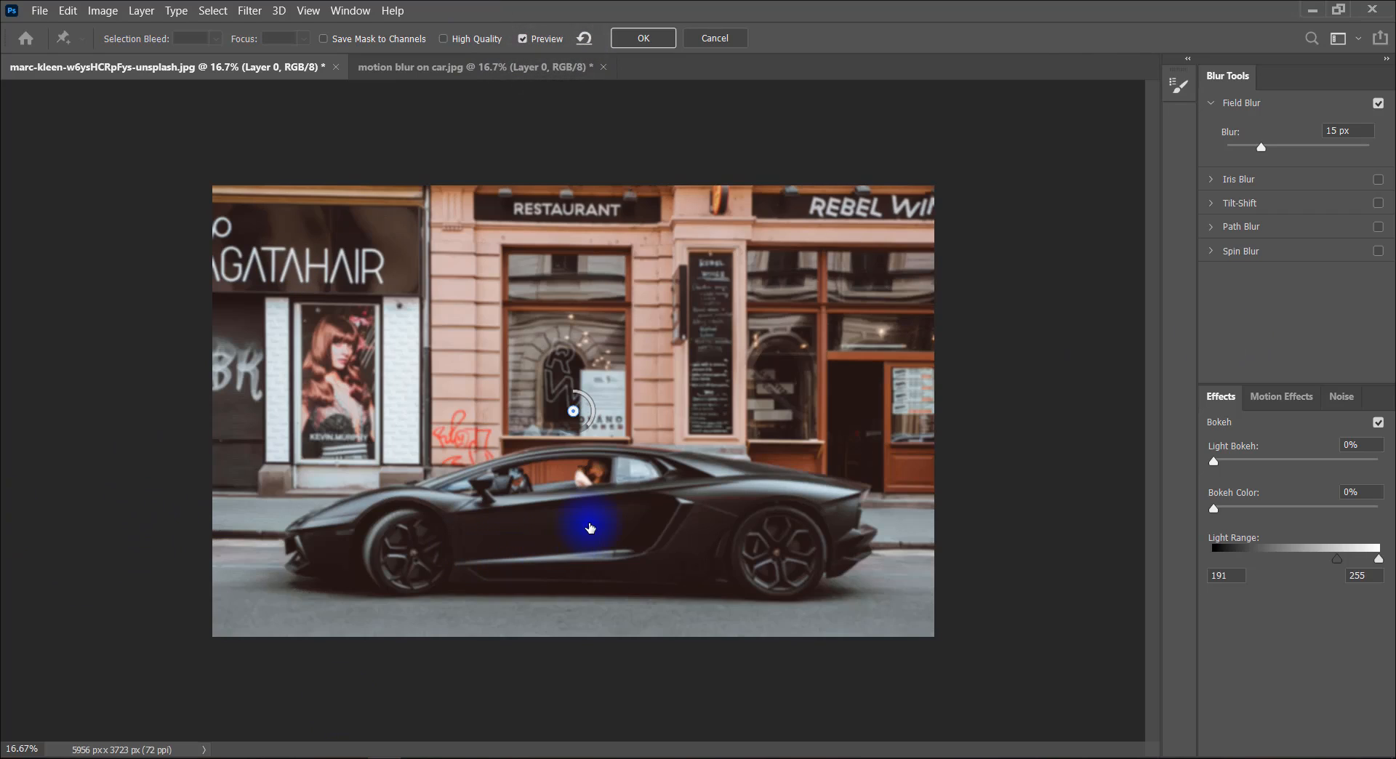
Set the blur of the Field Blur pin at the centre of the photo to 85 px.
key(ctrl+plus)
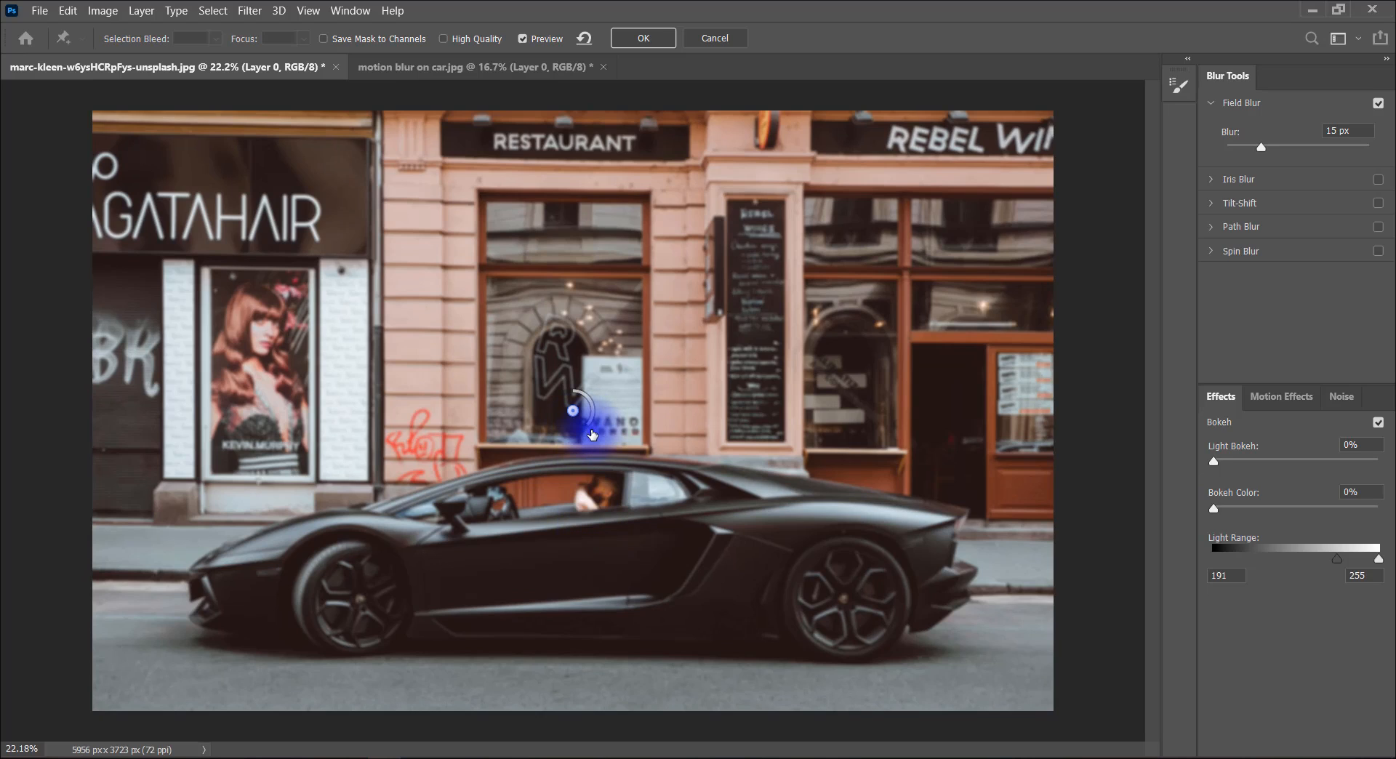
key(ctrl+minus)
scroll(591, 433, up, 1)
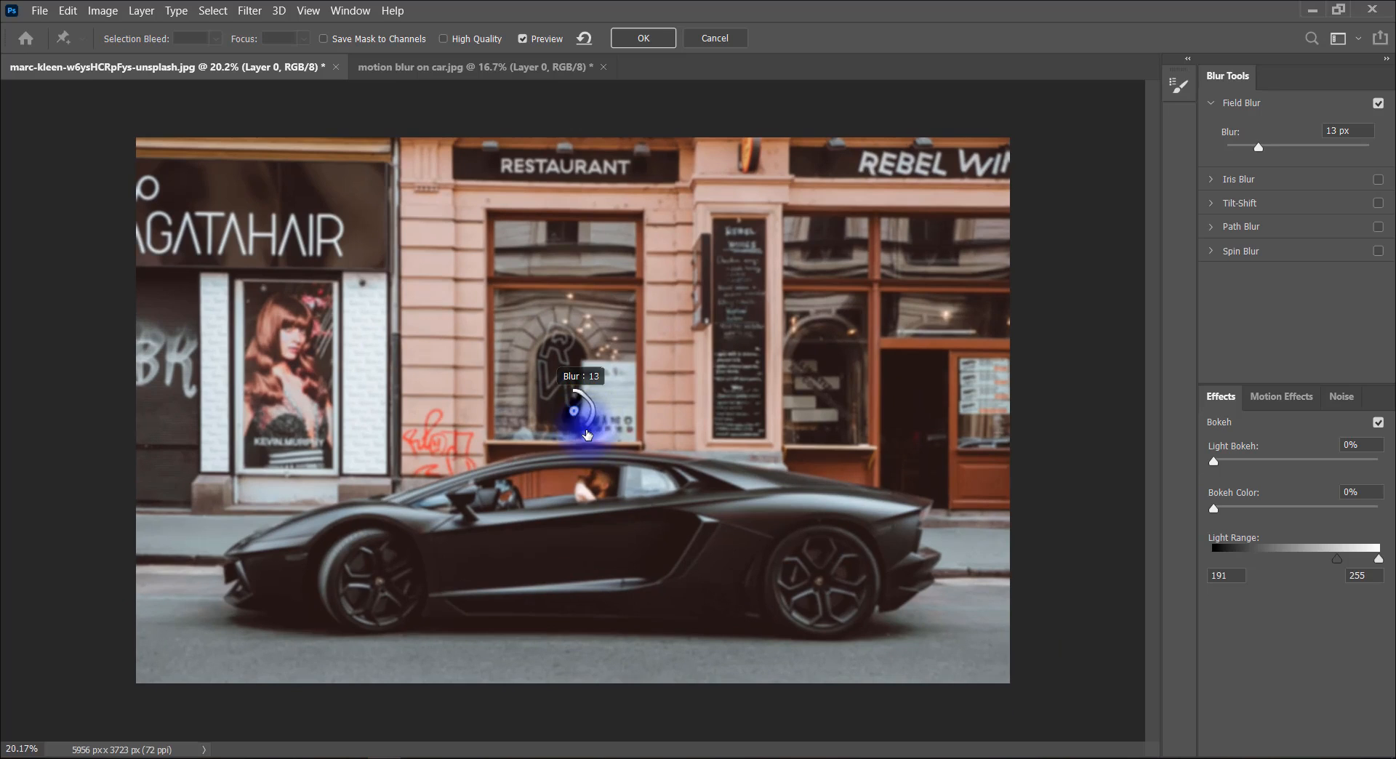
drag(591, 427, 554, 387)
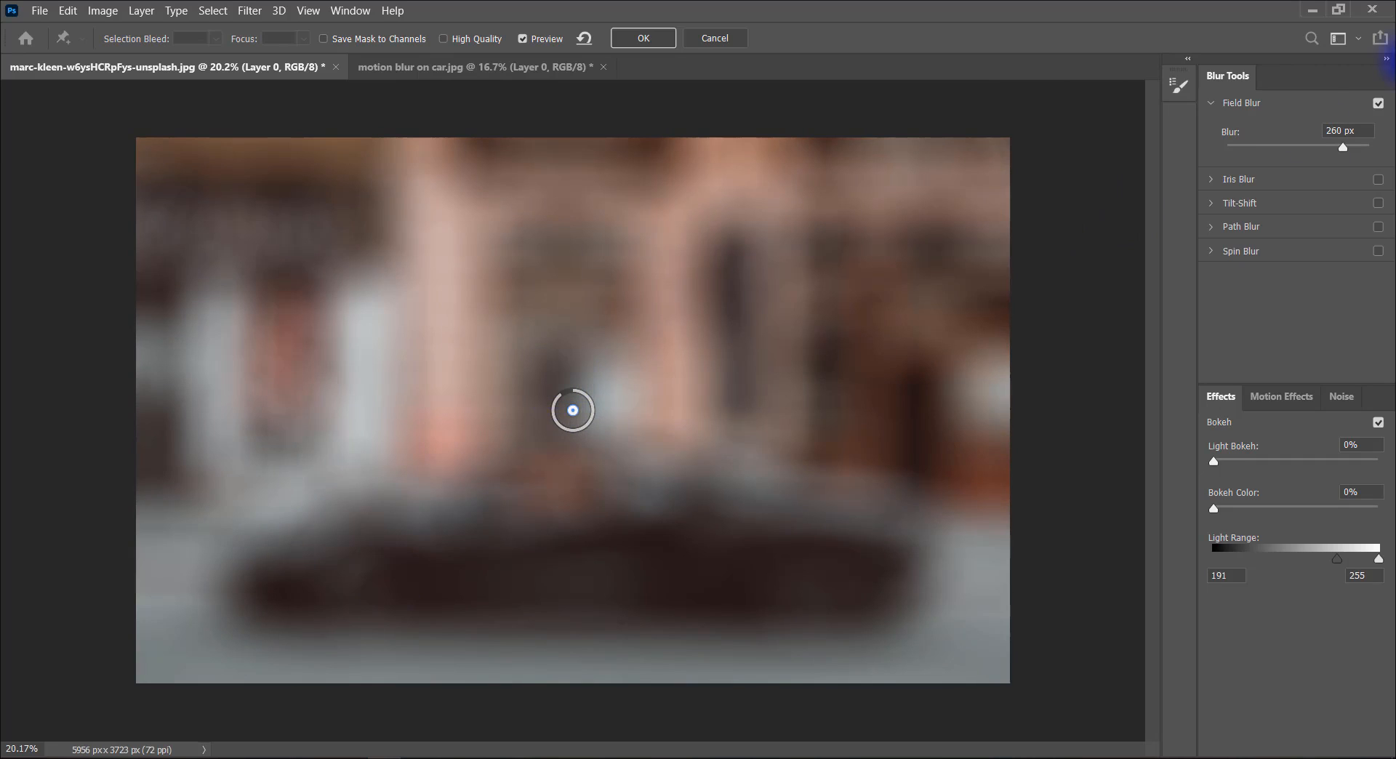
drag(1341, 146, 1298, 186)
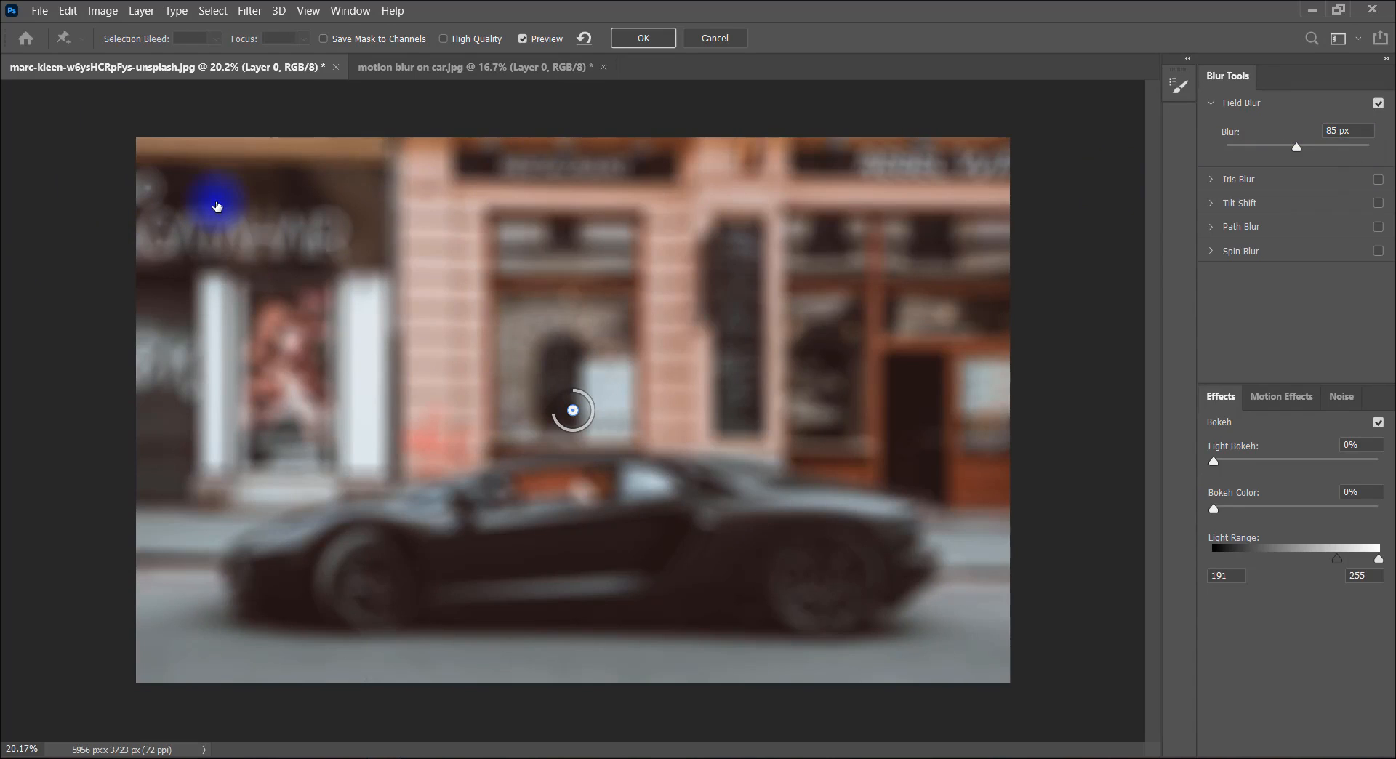
Add a second Field Blur pin with 0 px blur and place it beside the small letter above the AGATAHAIR sign.
click(217, 203)
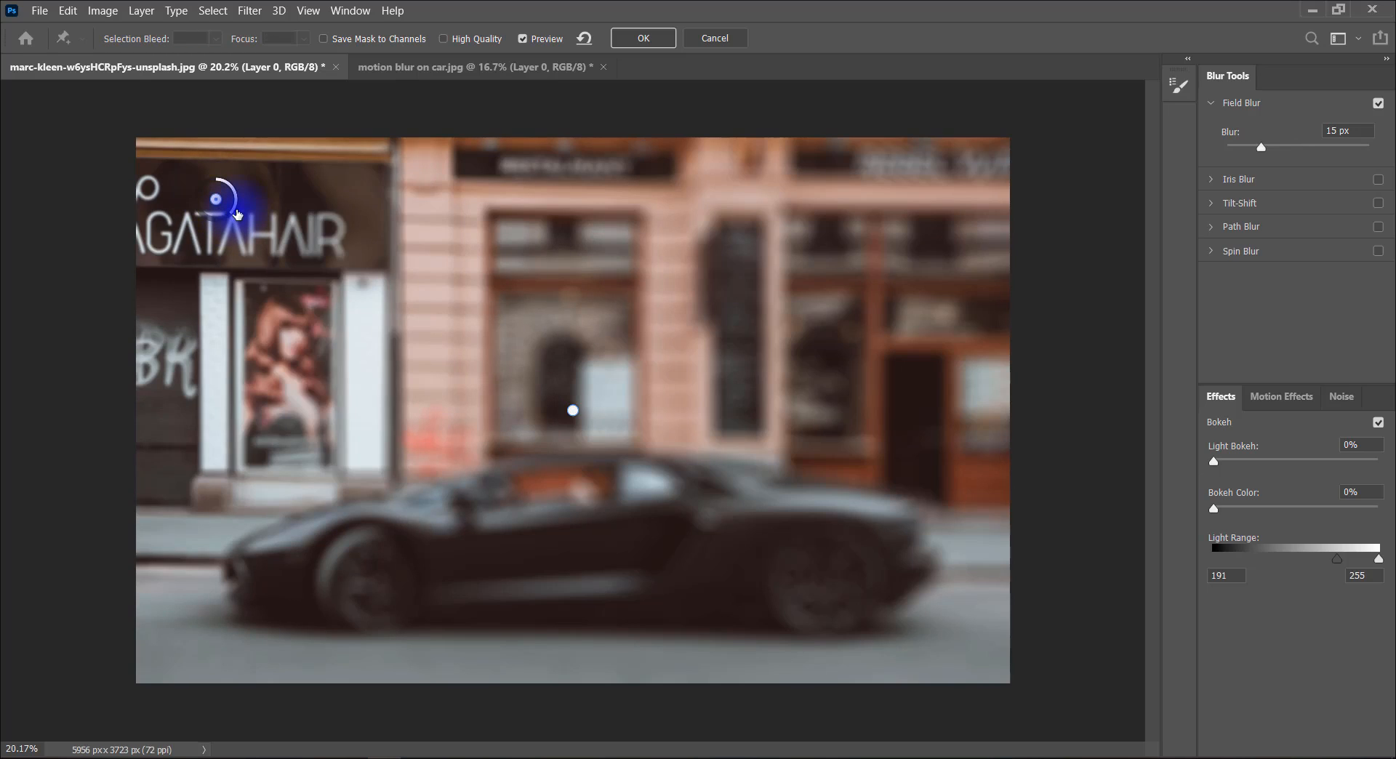
drag(233, 212, 210, 157)
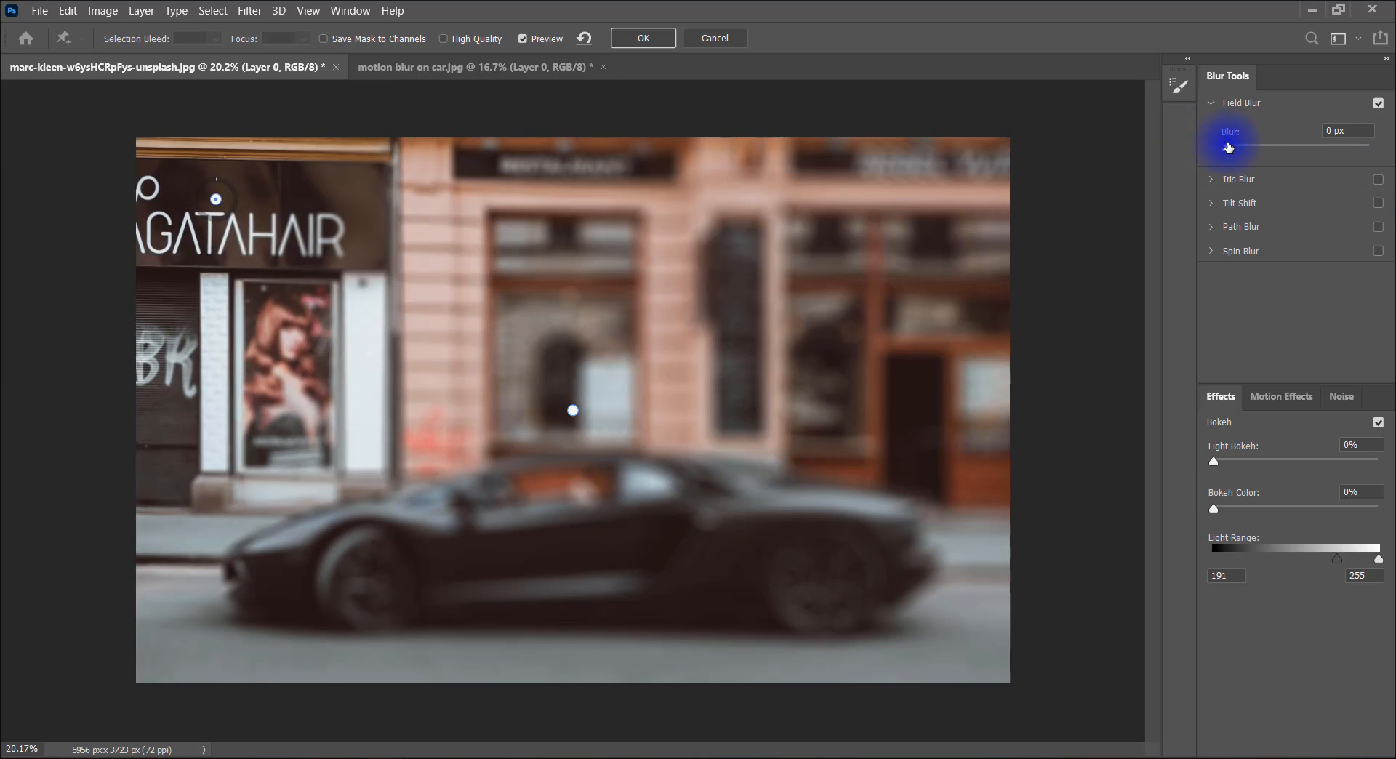
drag(1228, 148, 1240, 195)
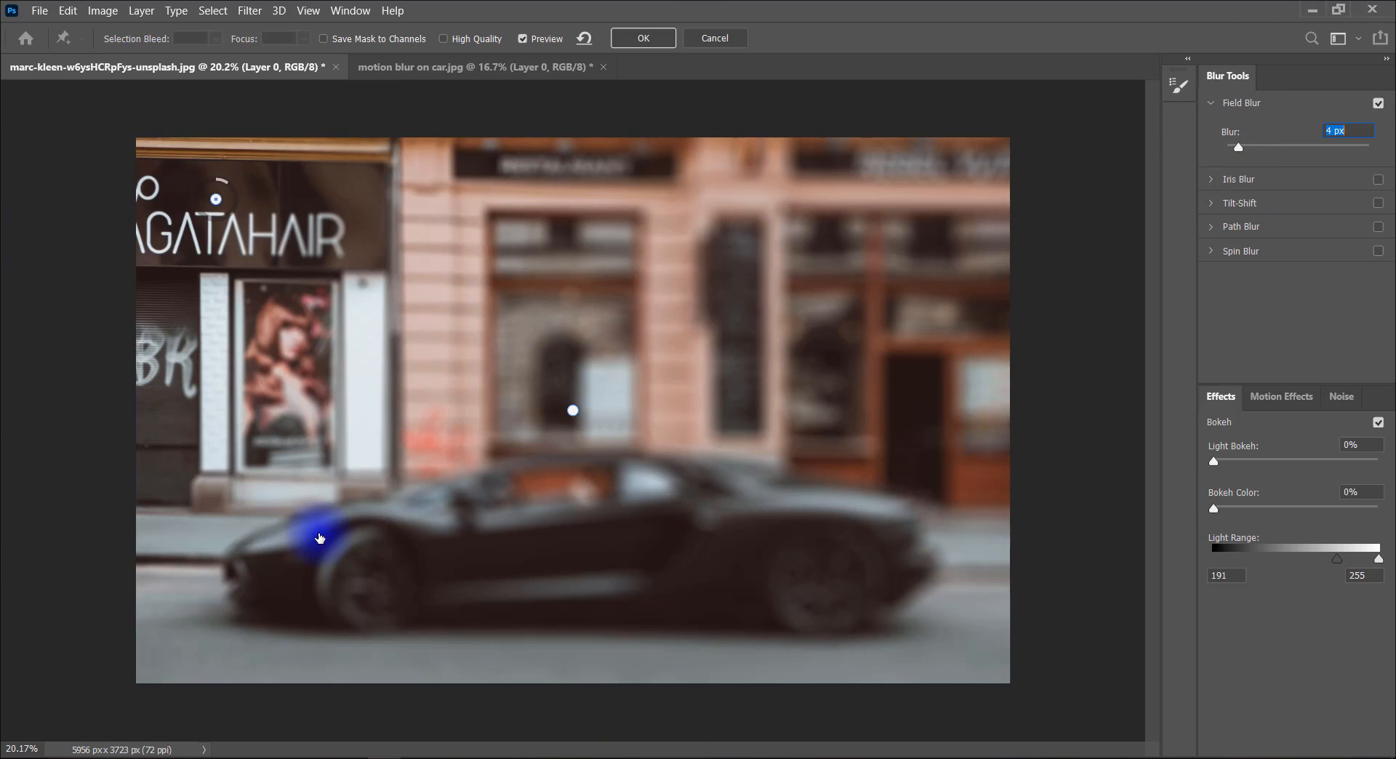
click(226, 228)
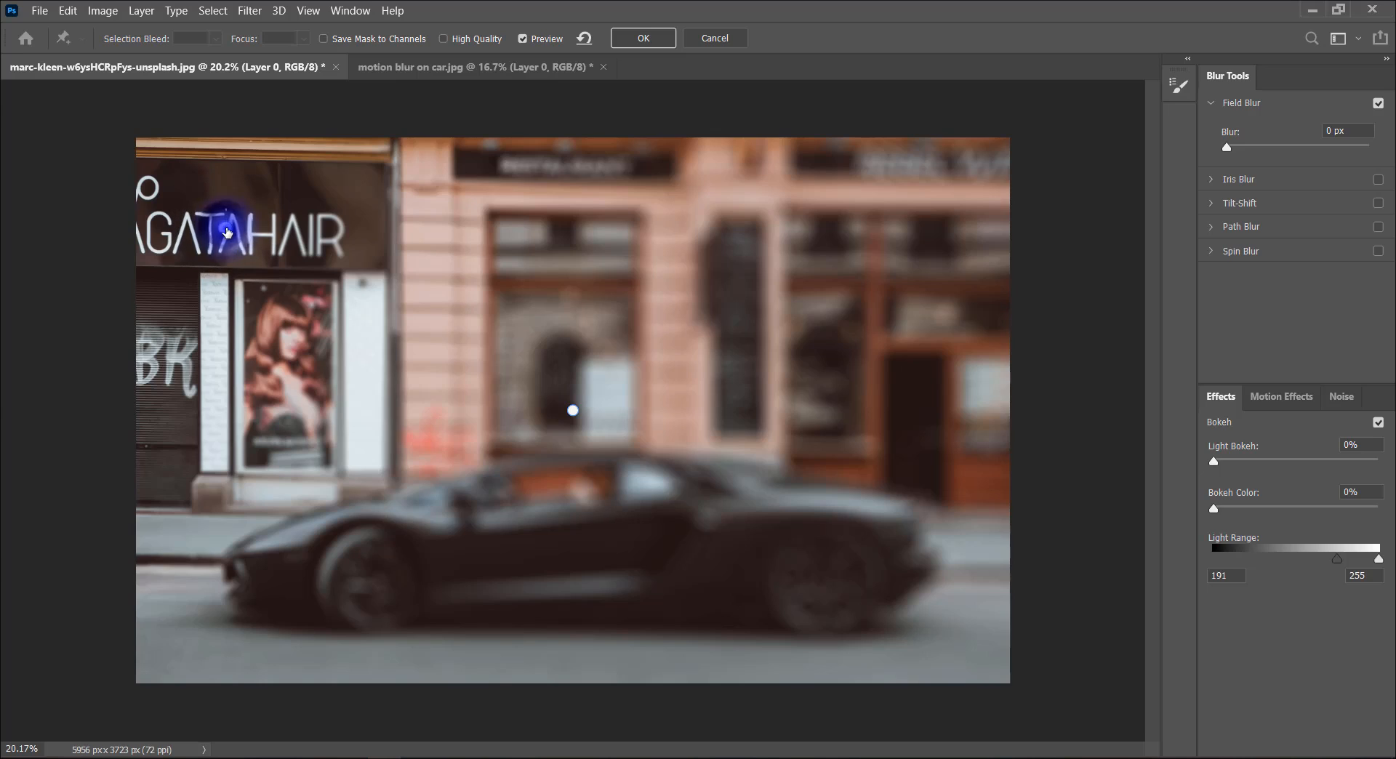
drag(226, 230, 184, 187)
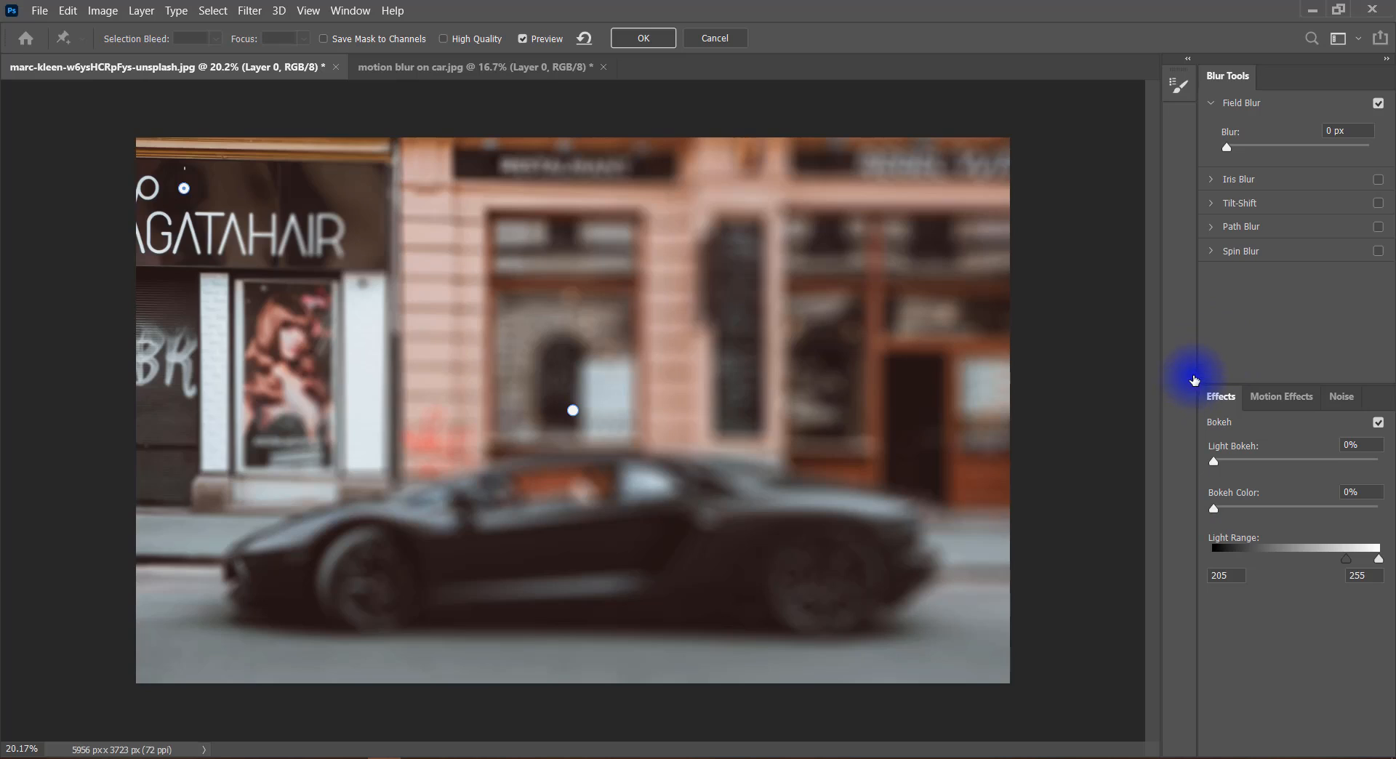
Try a Light Bokeh of 54% on the blurred photo and return it to 0%.
click(1190, 381)
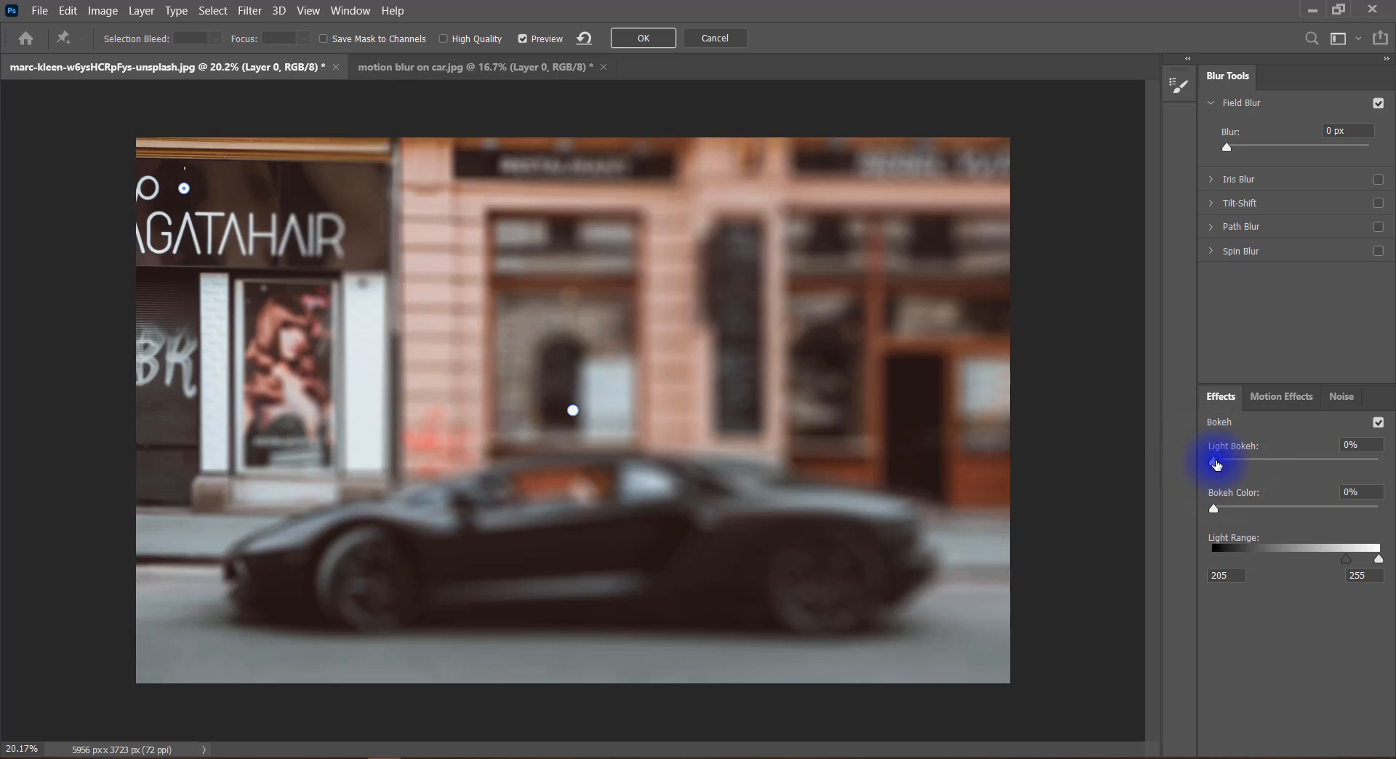
drag(1217, 466, 1299, 470)
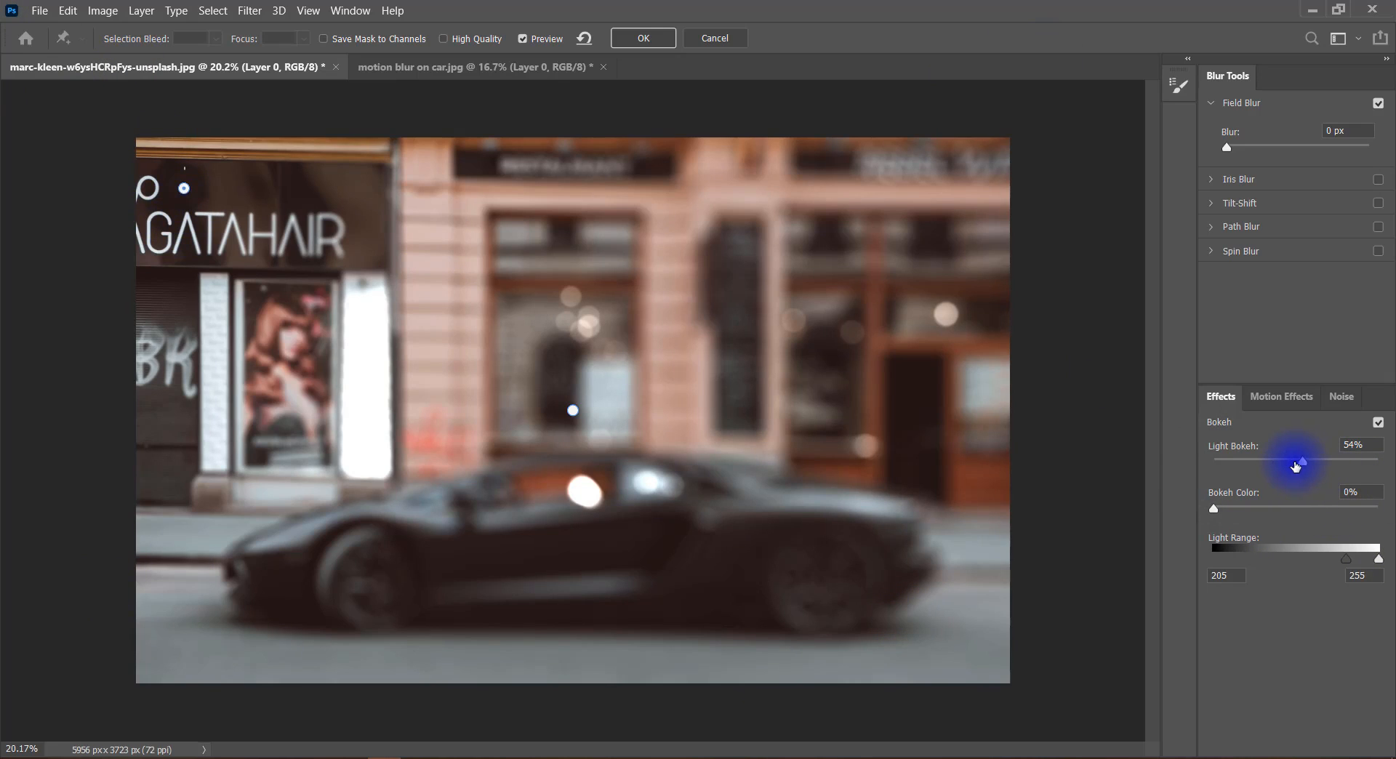
drag(1299, 463, 1171, 460)
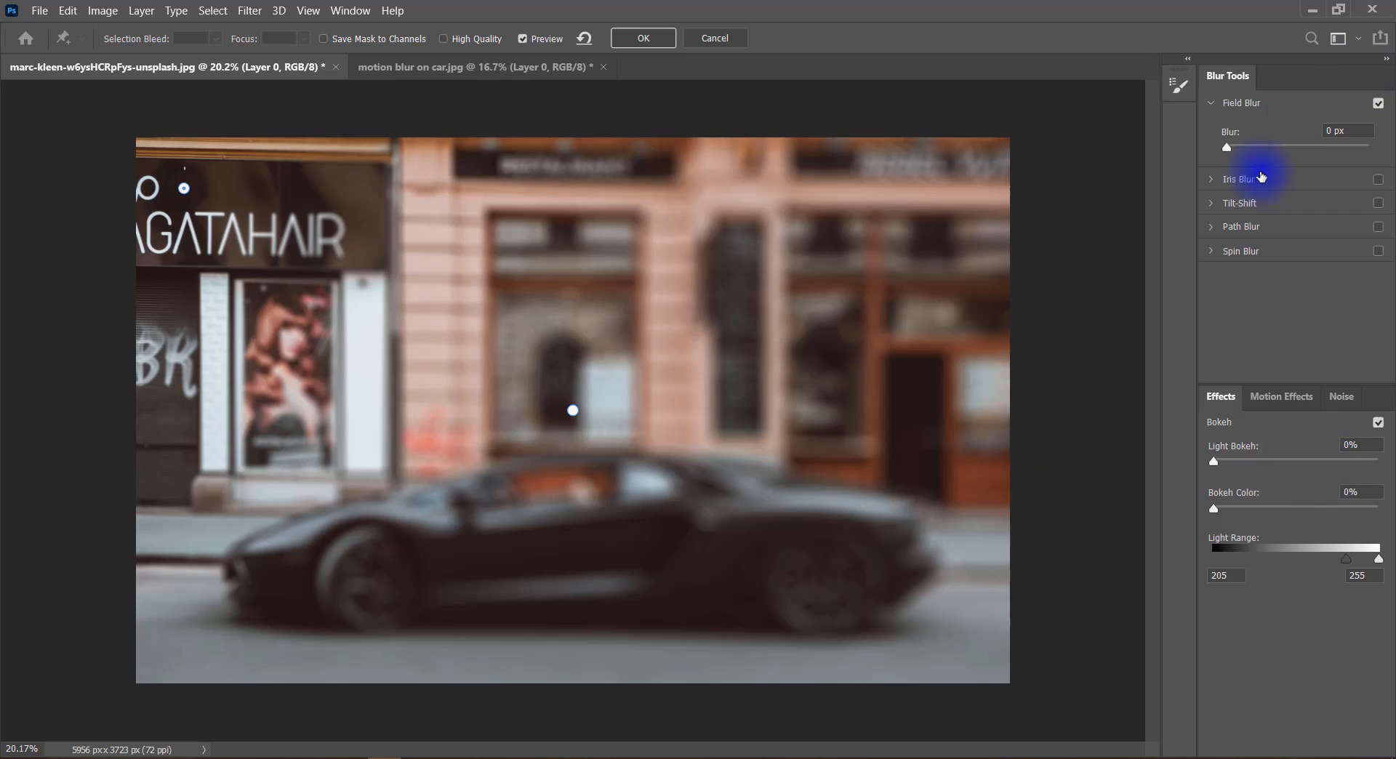
Set the sign pin's blur to 9 px, with Light Bokeh at 83% and Bokeh Color at 48%.
drag(1222, 160, 1252, 156)
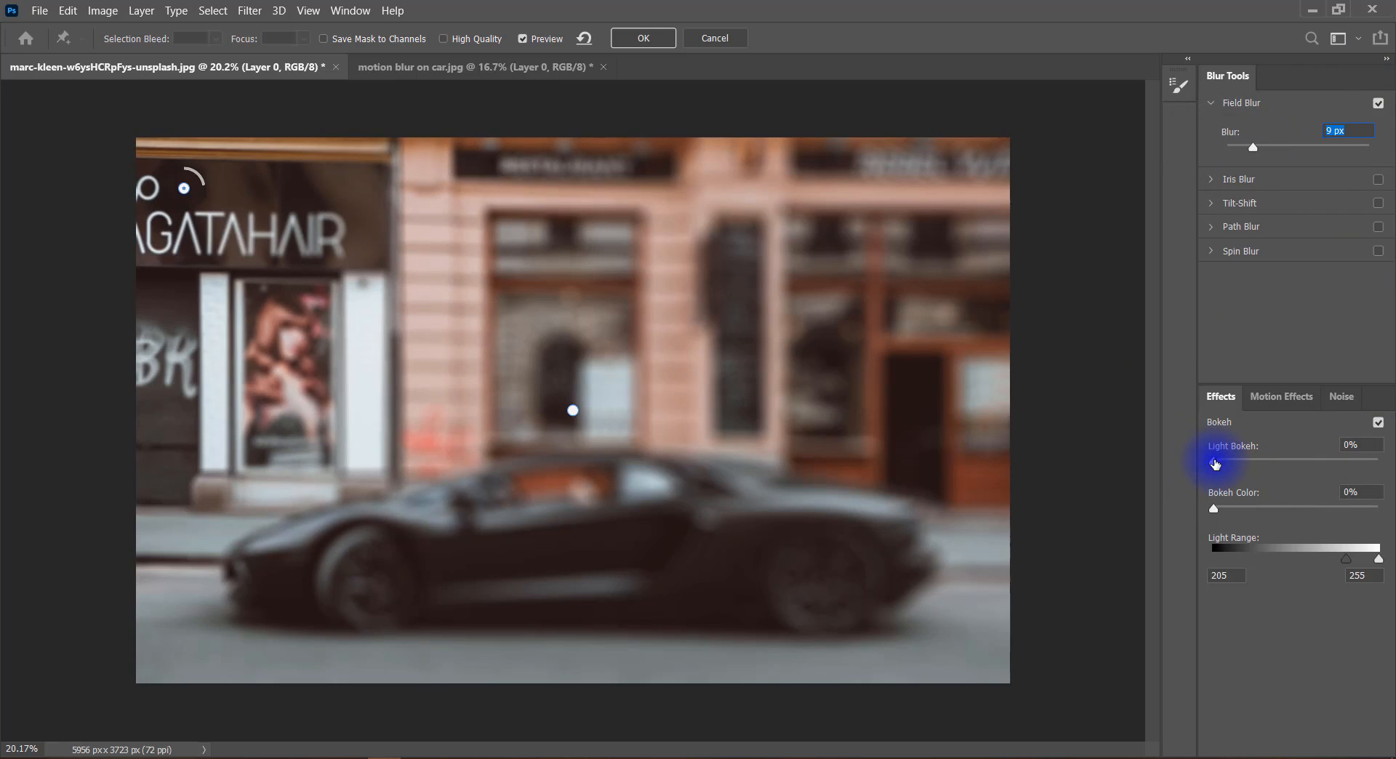
drag(1225, 463, 1352, 486)
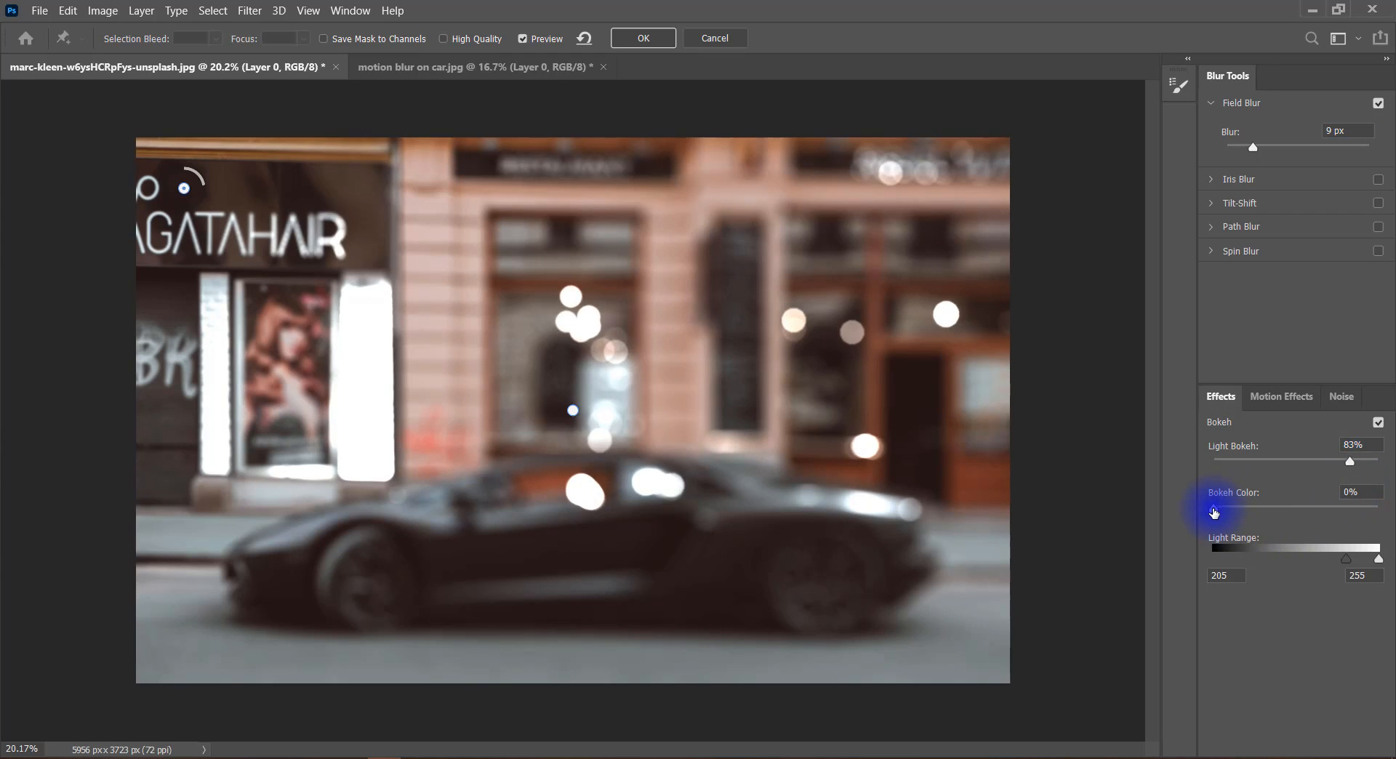
drag(1214, 513, 1294, 545)
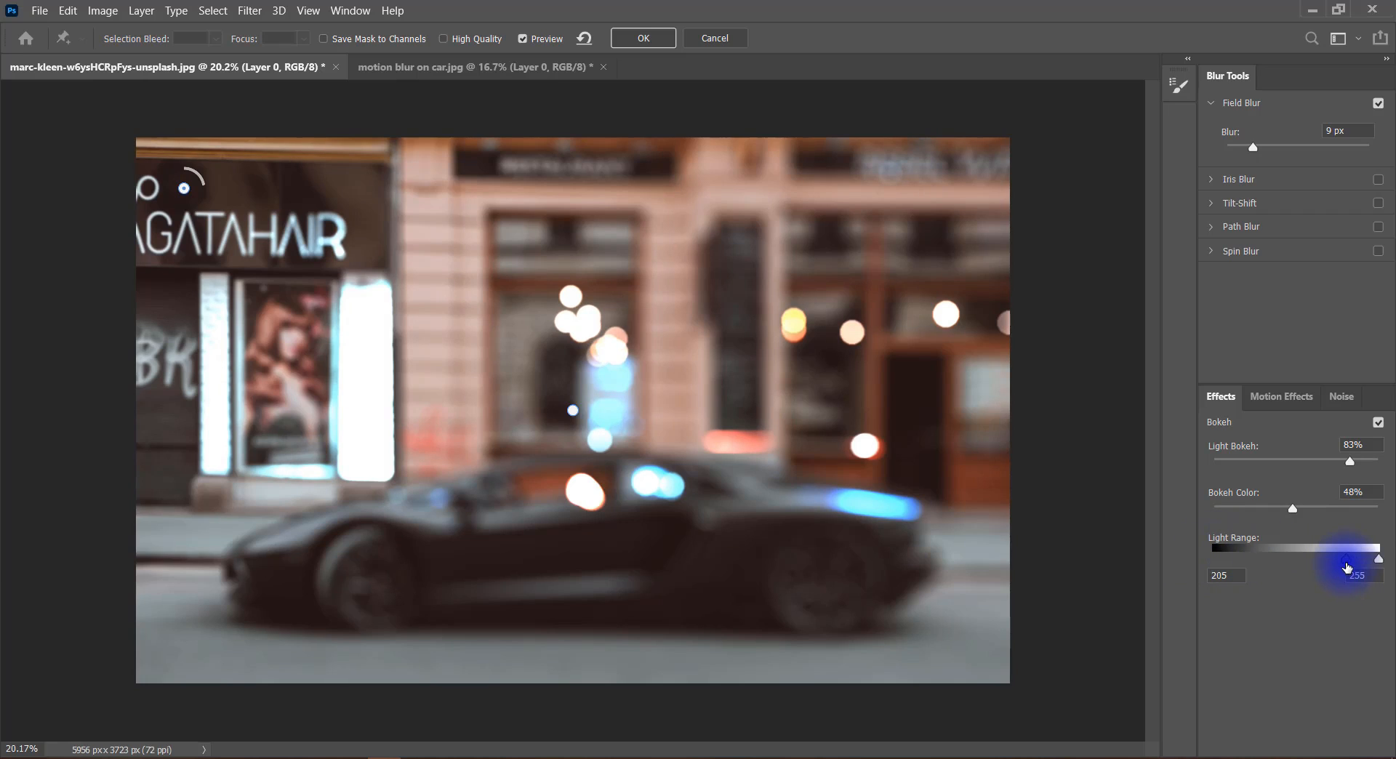
click(1379, 565)
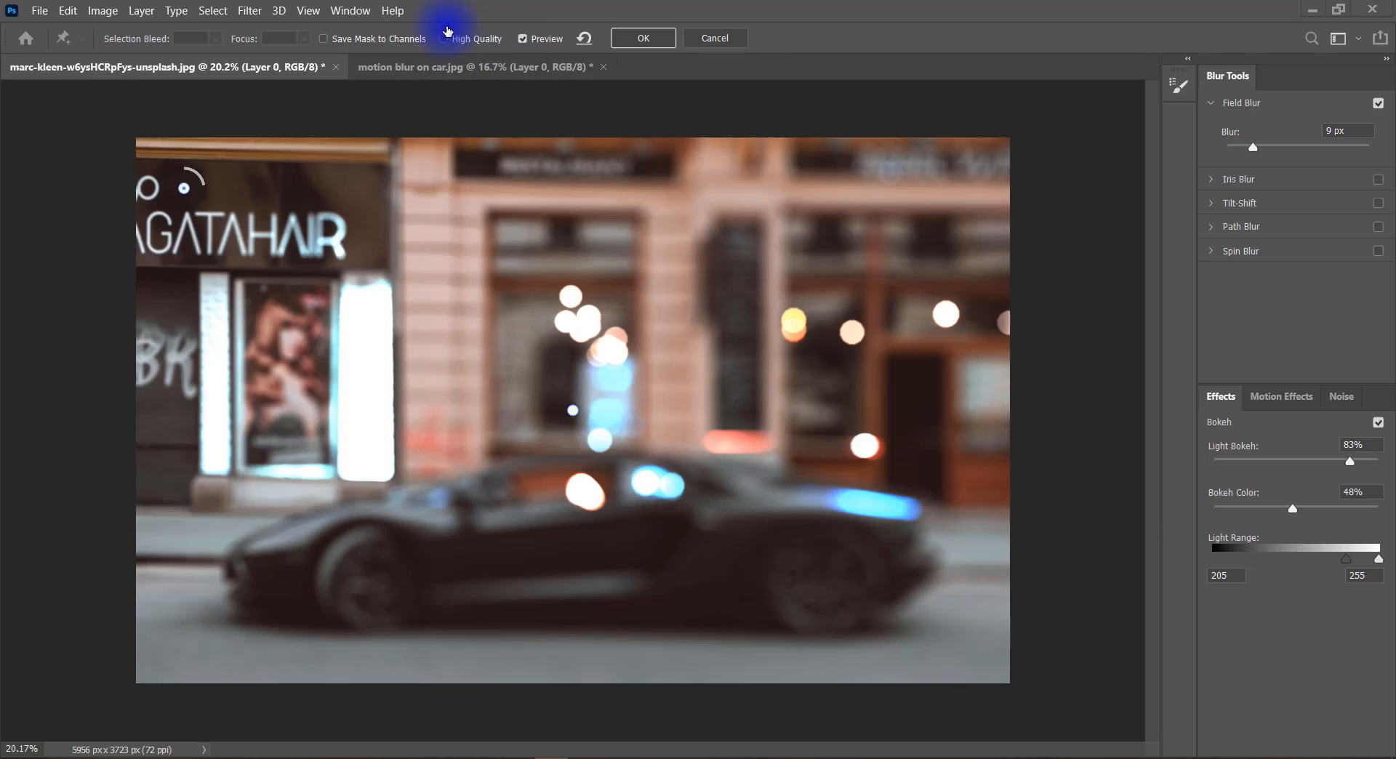
Turn on High Quality and Save Mask to Channels, and replace the Field Blur with an Iris Blur.
click(444, 39)
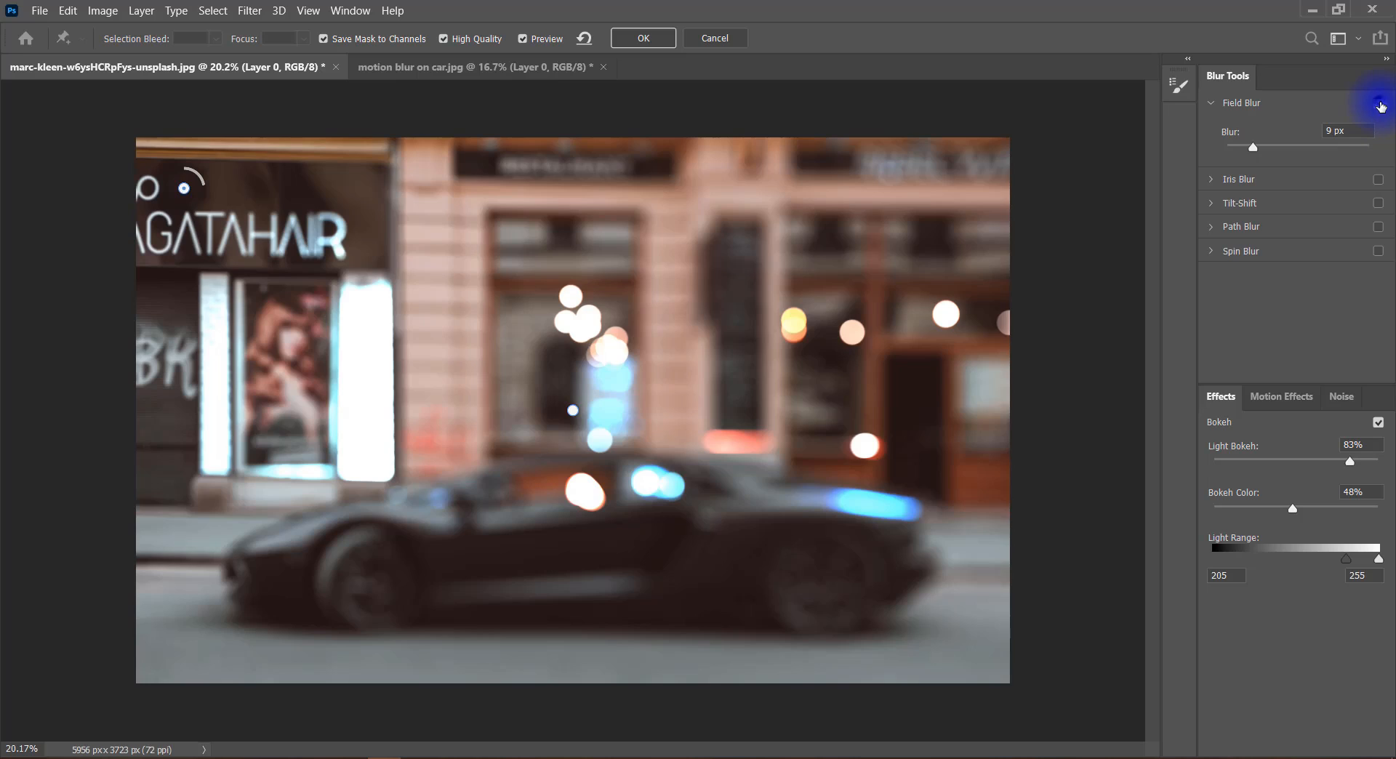
click(1379, 104)
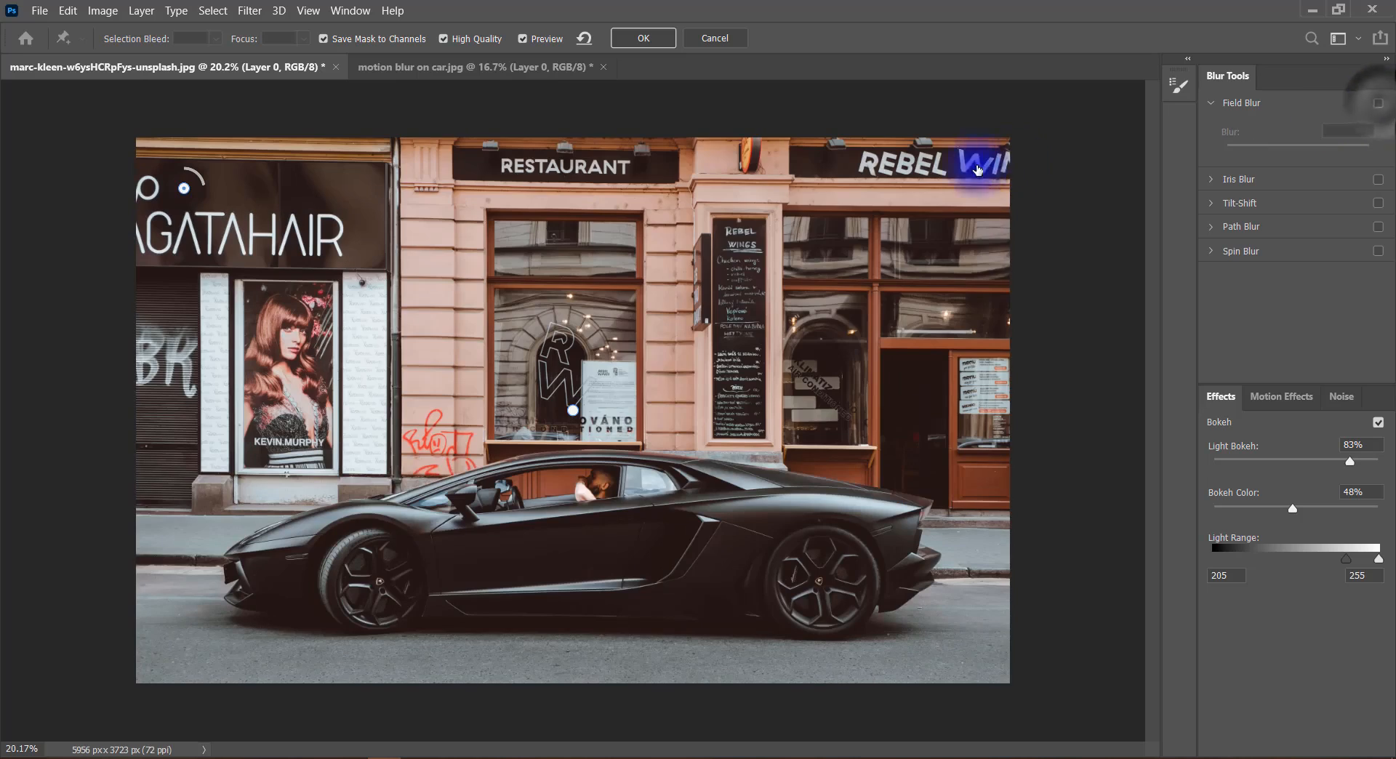
click(1379, 179)
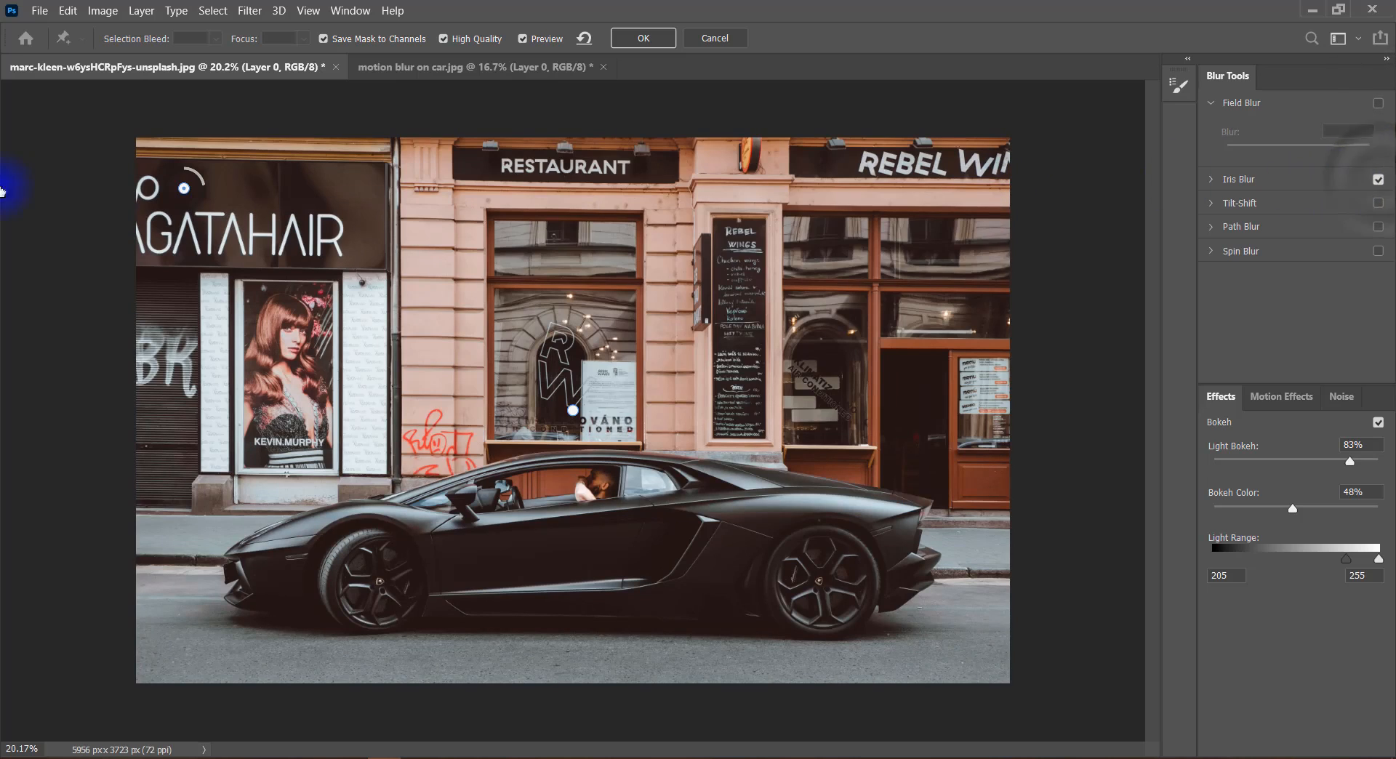
click(1210, 178)
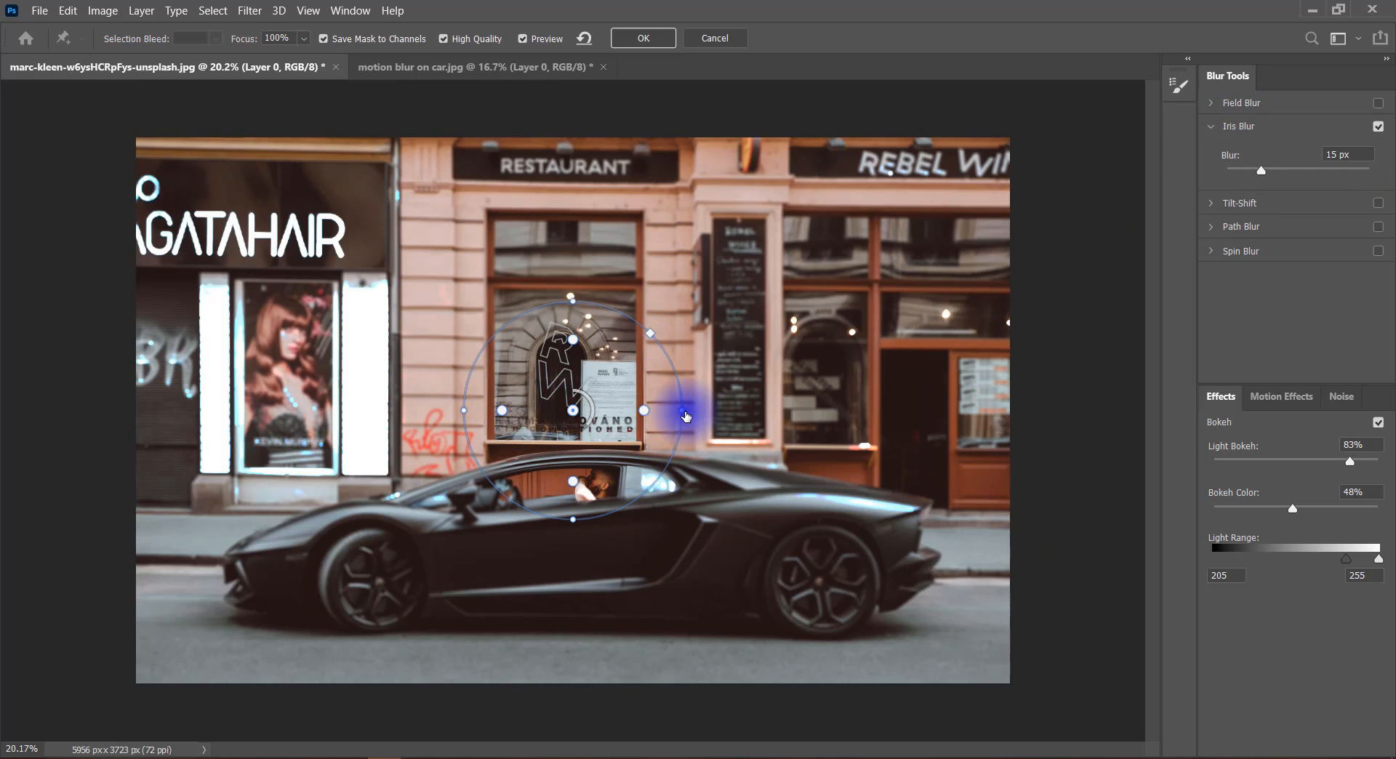
Stretch the iris ellipse over most of the car, giving it a 71 px blur and a small sharp zone around the centre.
drag(682, 408, 582, 646)
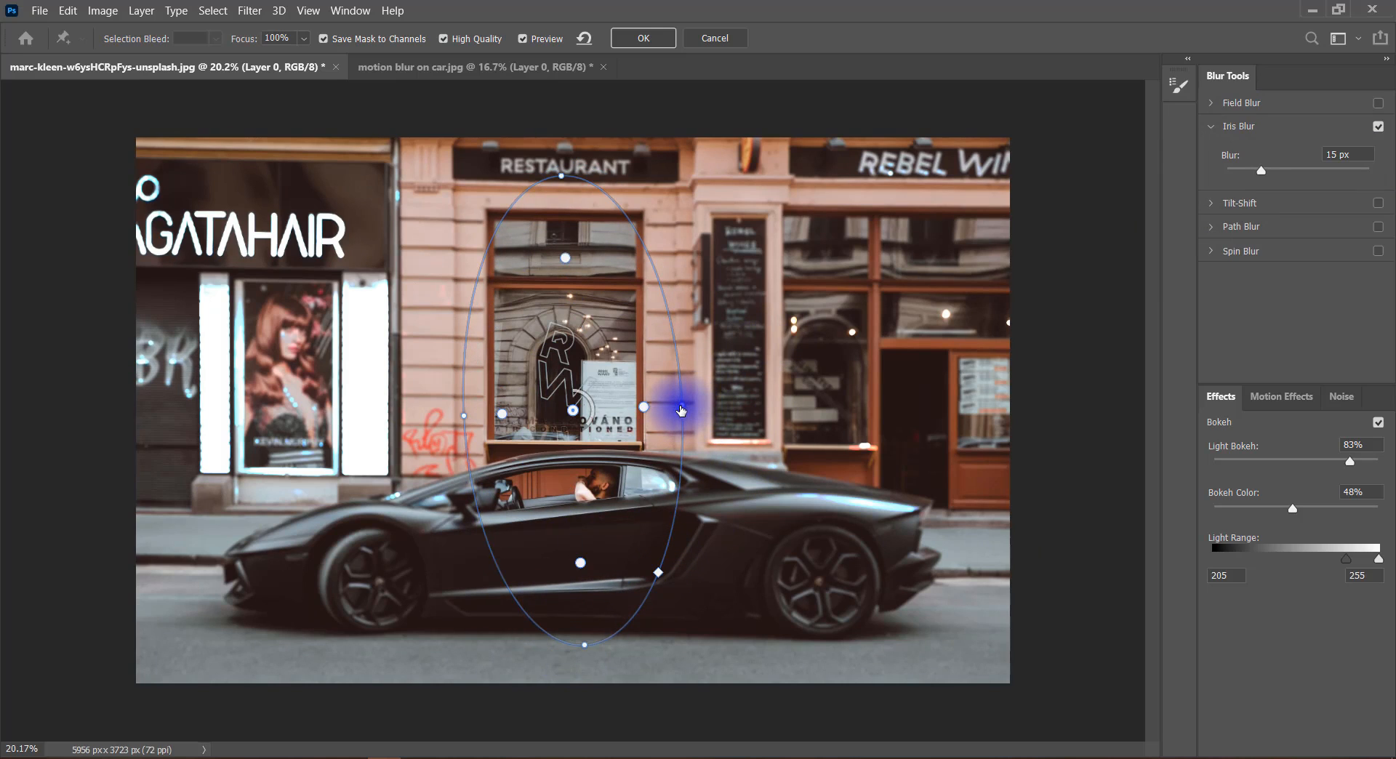
drag(682, 413, 910, 405)
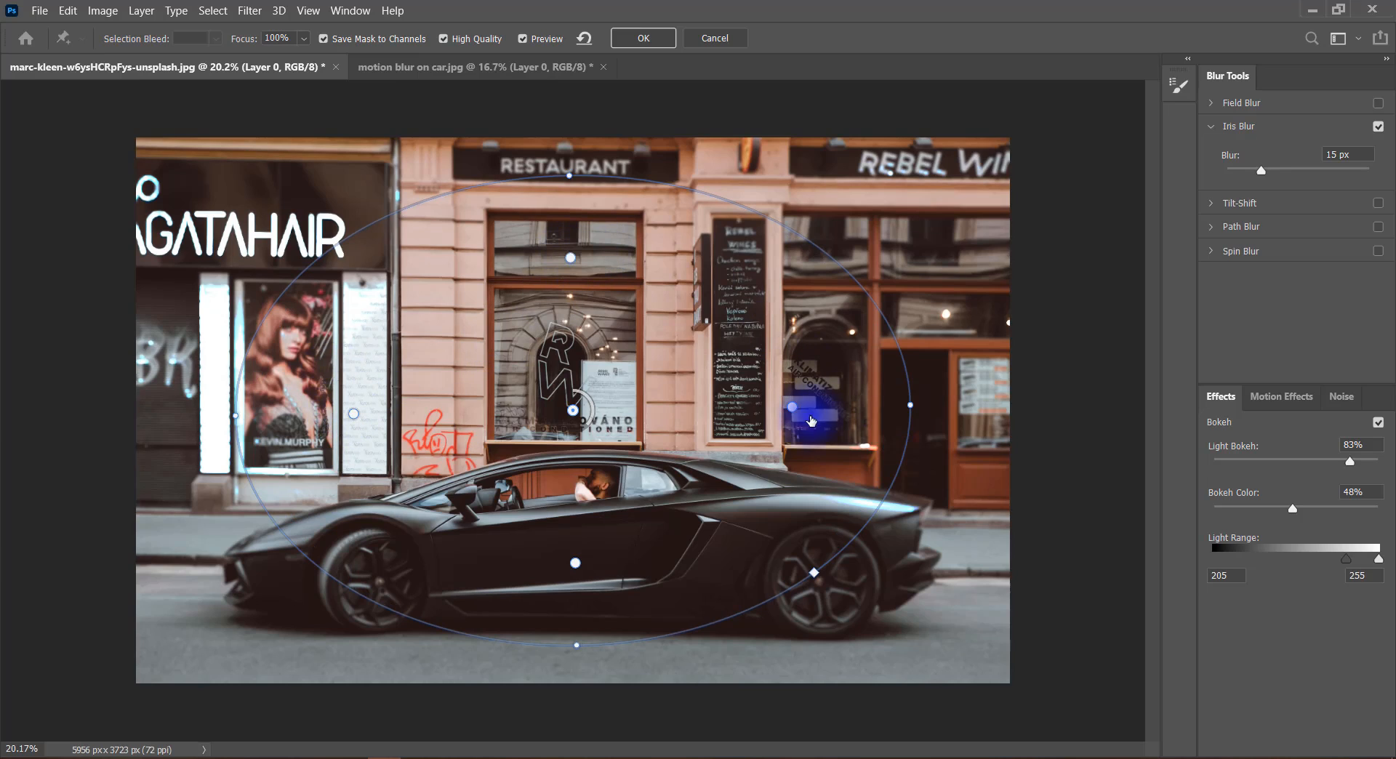
drag(575, 564, 331, 463)
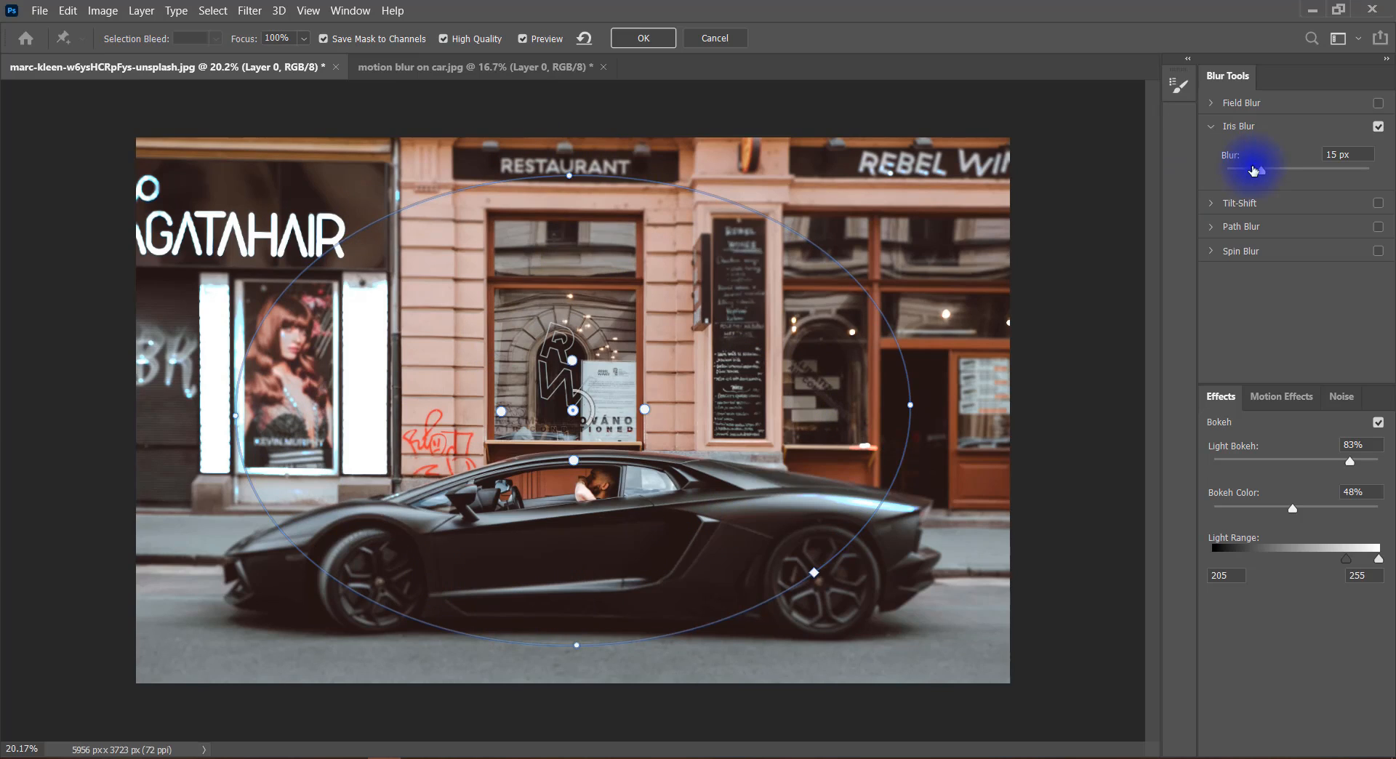
drag(1260, 172, 1293, 173)
drag(644, 409, 897, 396)
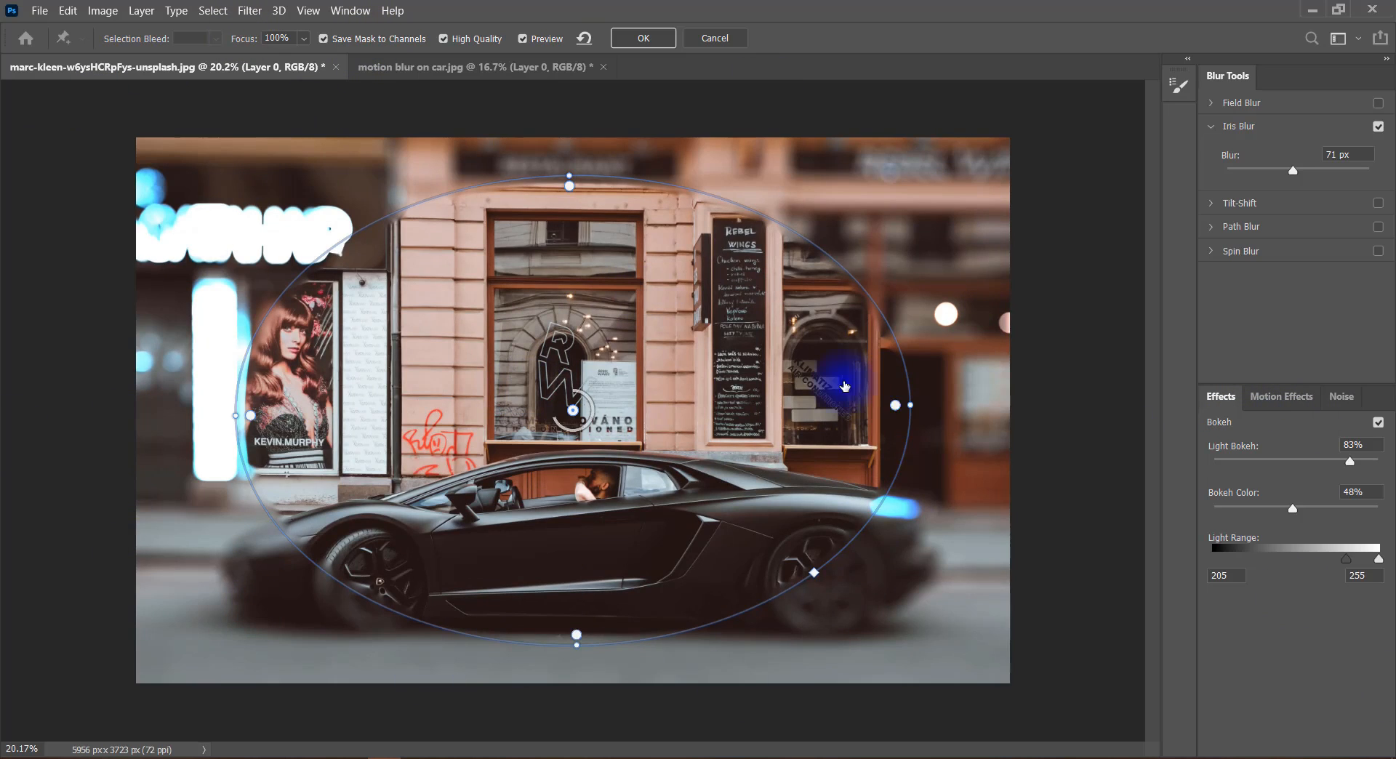
drag(897, 408, 627, 395)
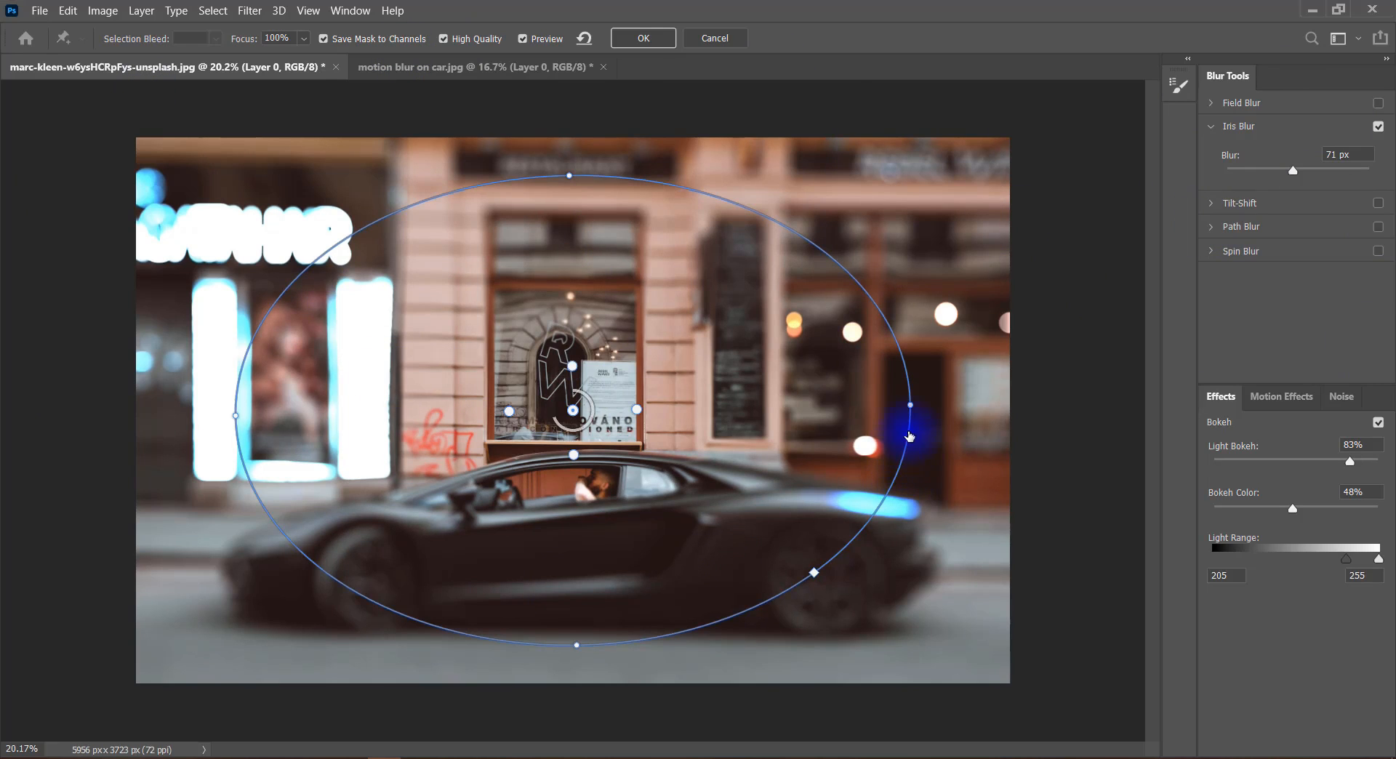
Reshape the iris into a tall rounded rectangle over the middle of the car and extend its sharp zone almost to the edge.
drag(917, 453, 958, 441)
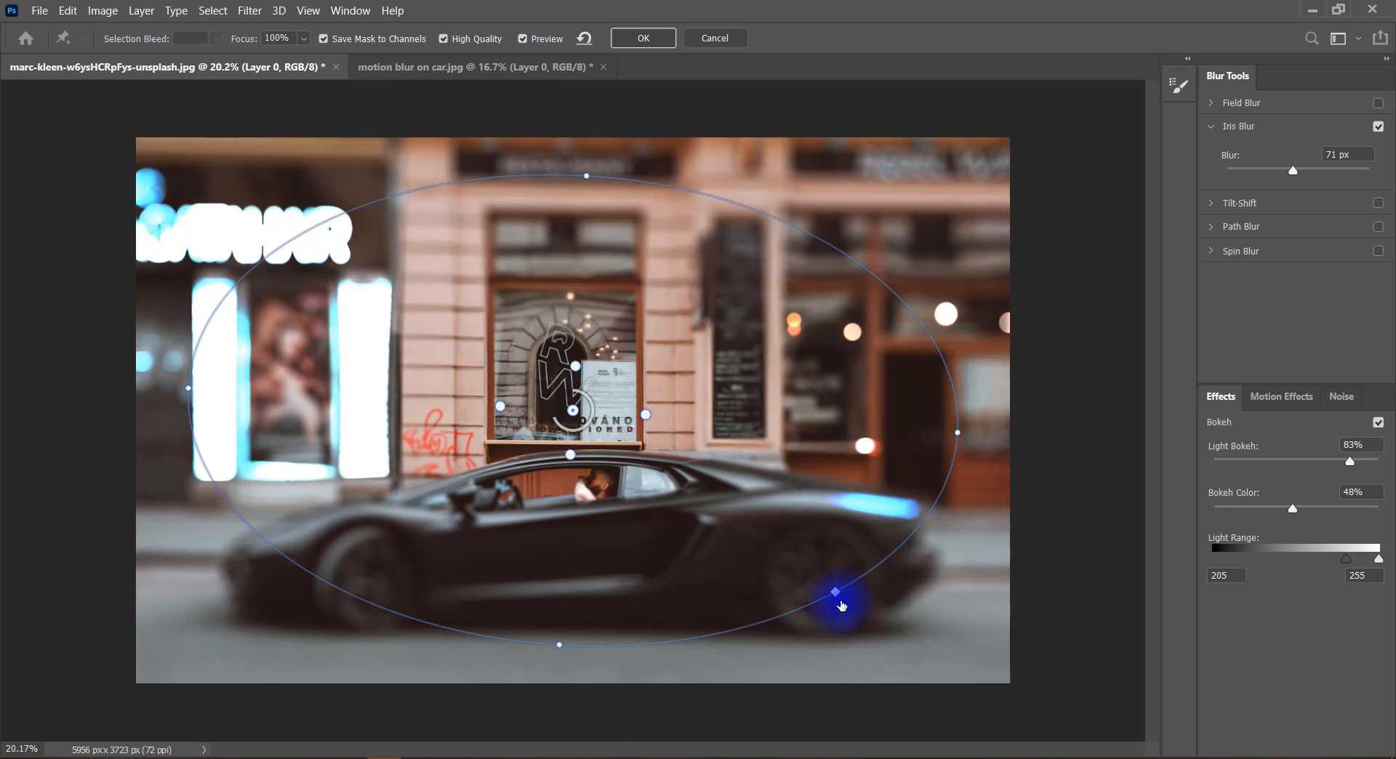
drag(835, 596, 905, 720)
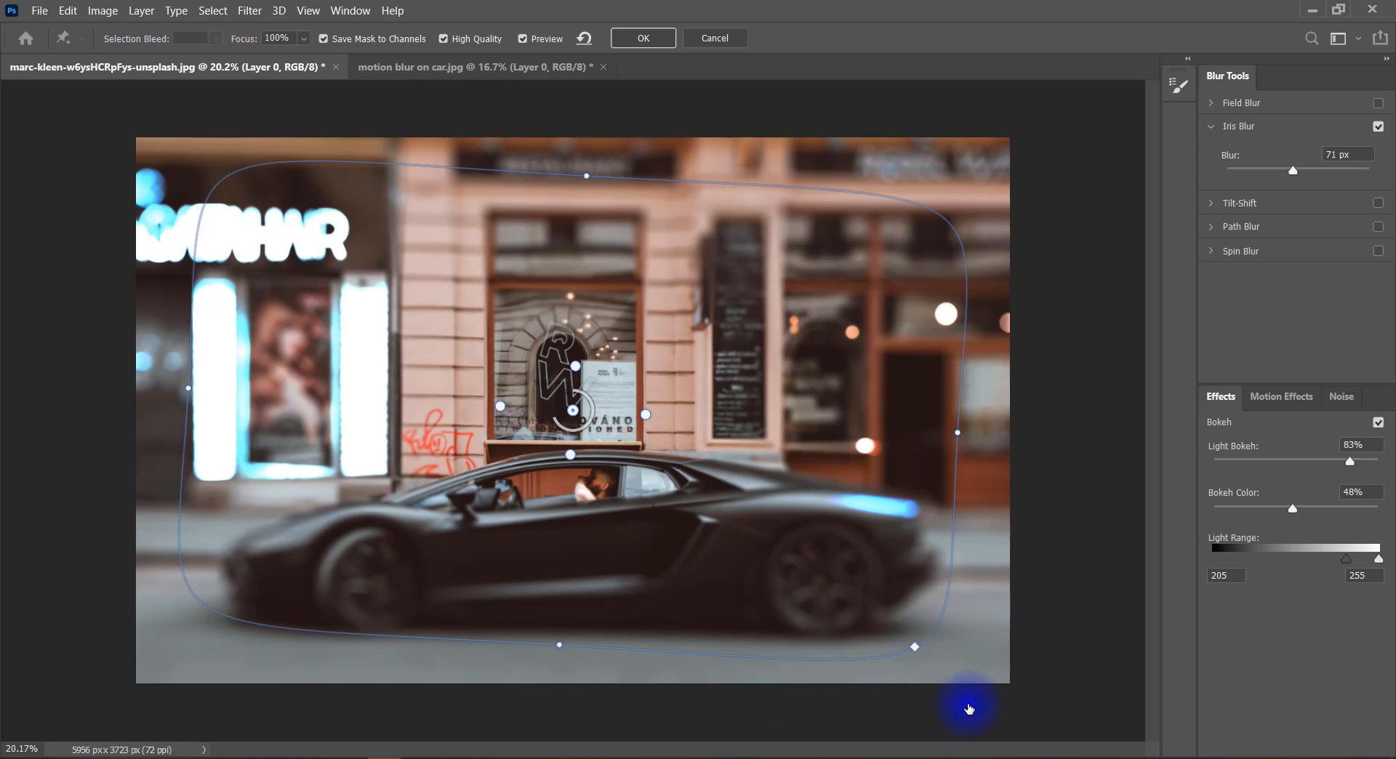
drag(964, 250, 866, 318)
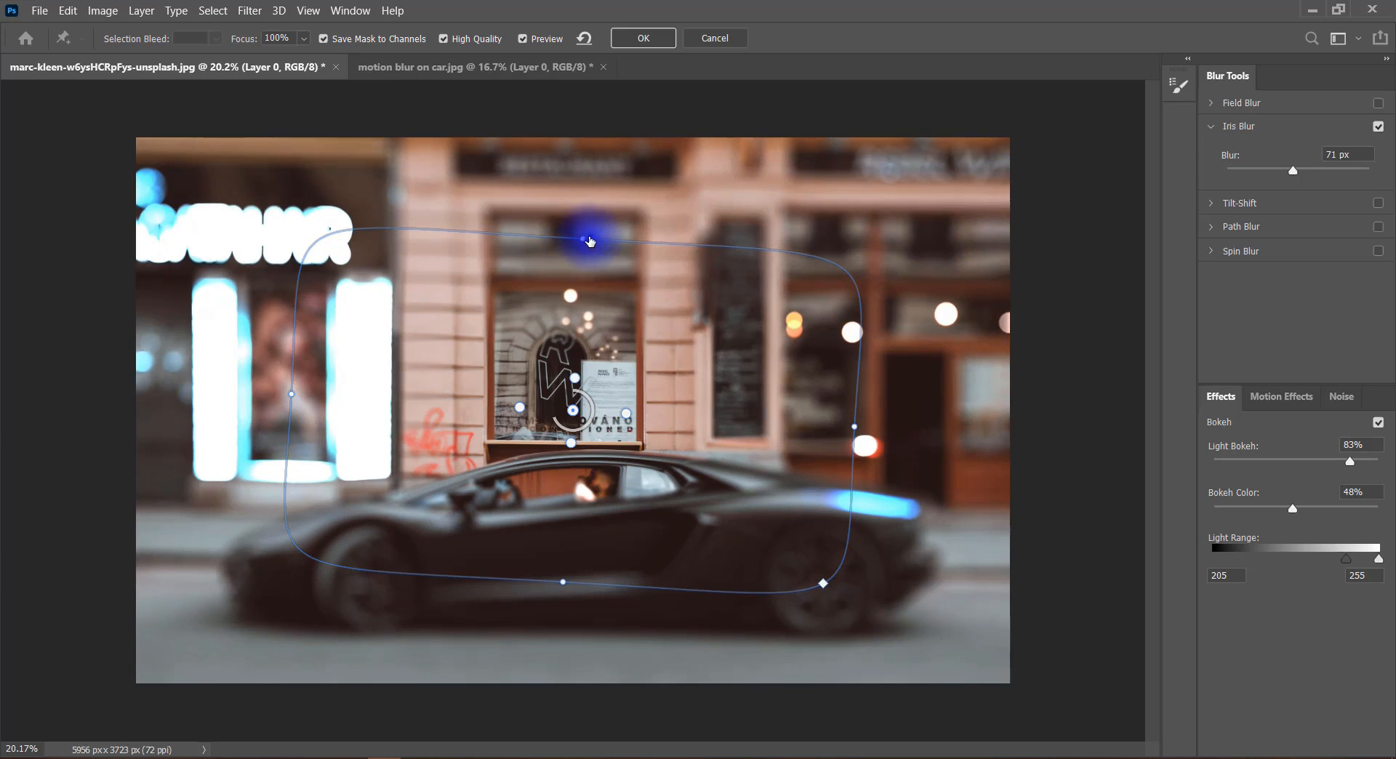
drag(590, 242, 871, 421)
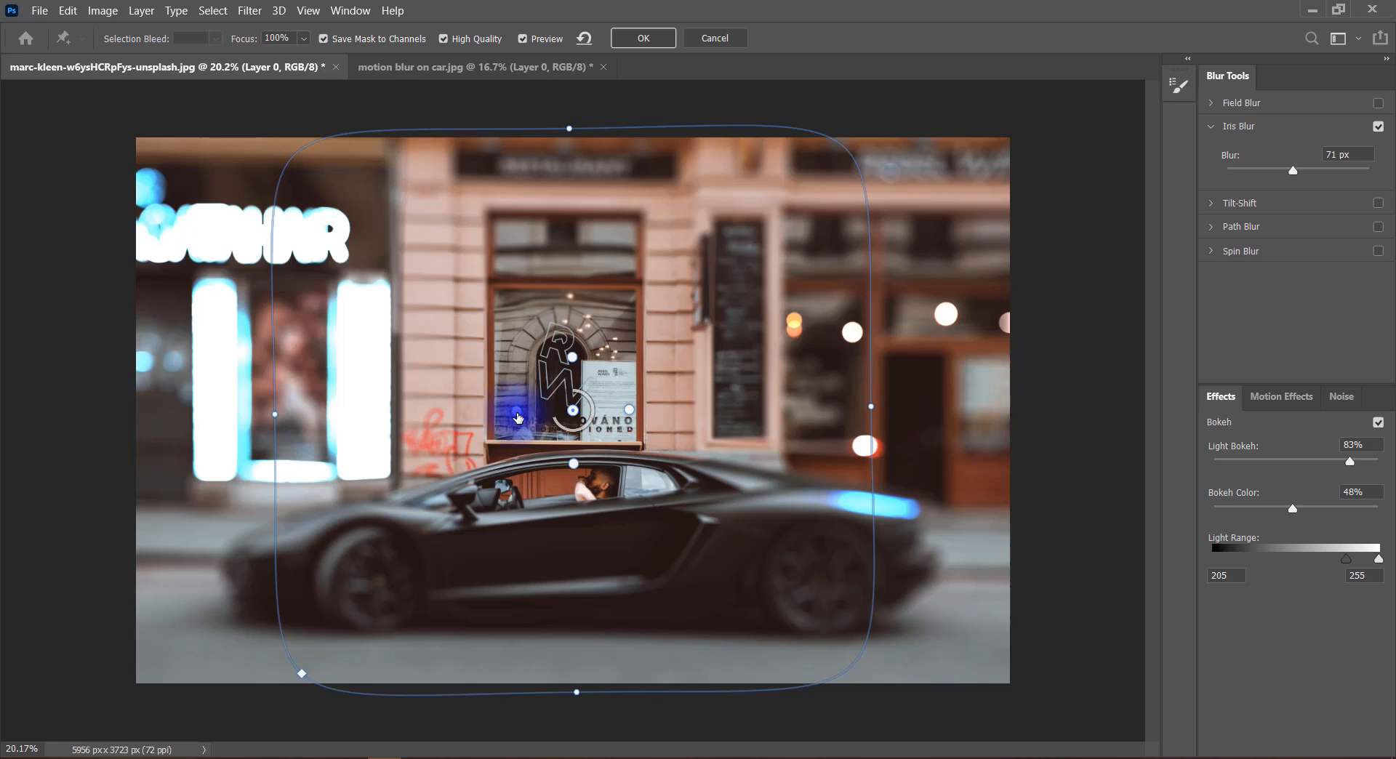
drag(518, 417, 287, 412)
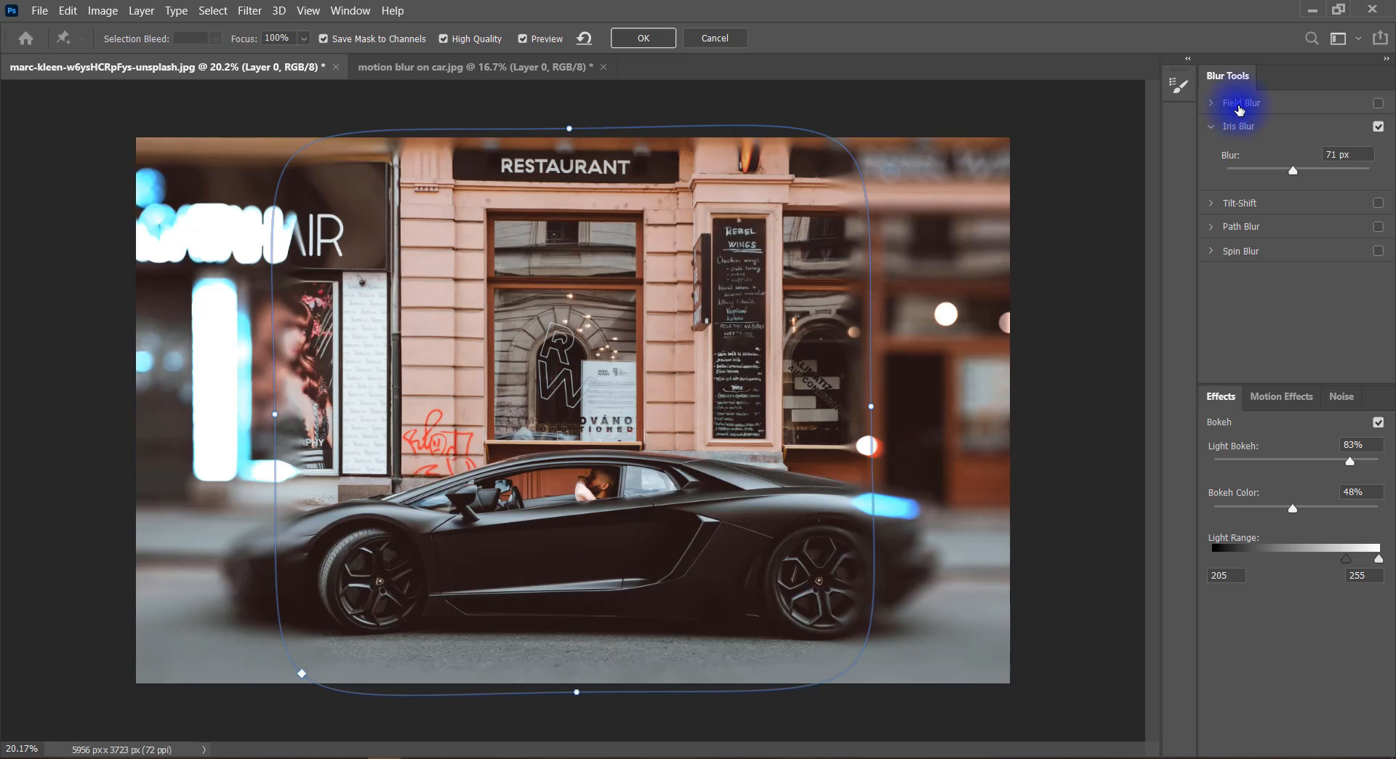